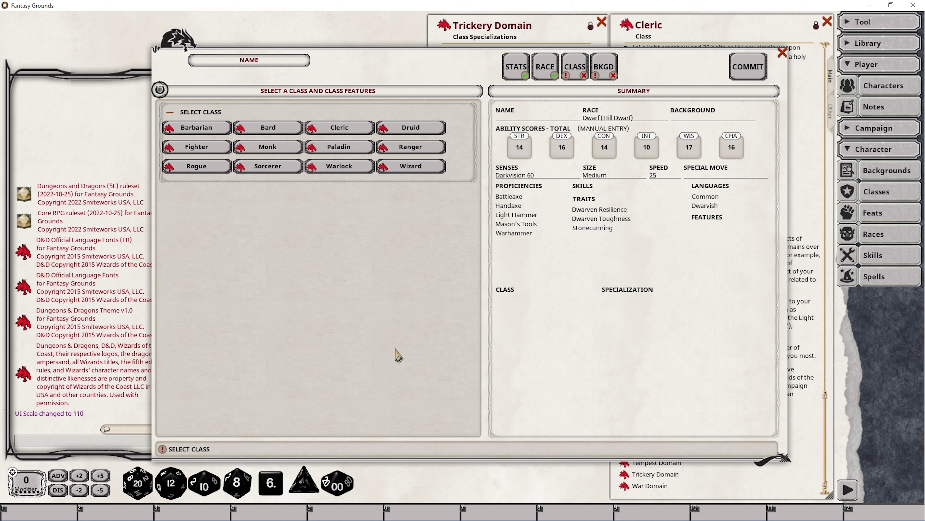
Step: Choose the Cleric class with Insight and Medicine skill proficiencies and the Trickery Domain specialization
left_click(340, 133)
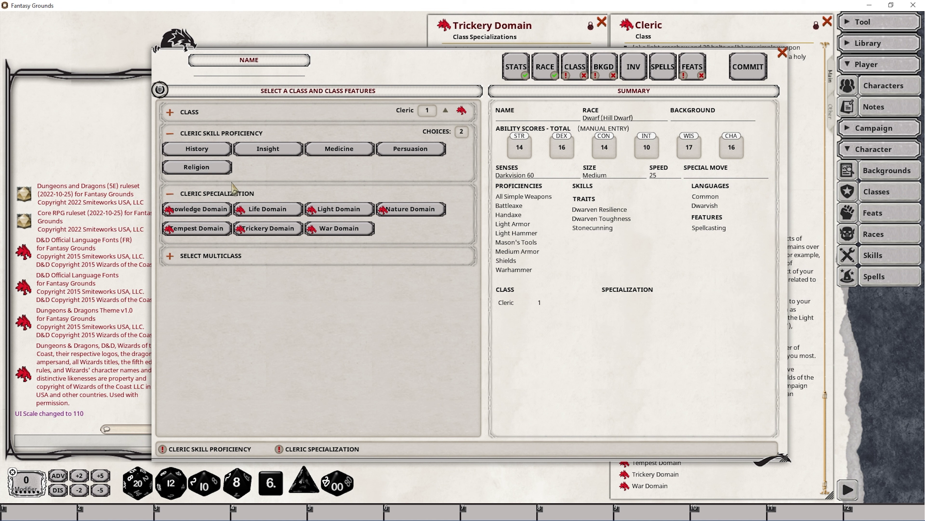
left_click(267, 149)
left_click(340, 148)
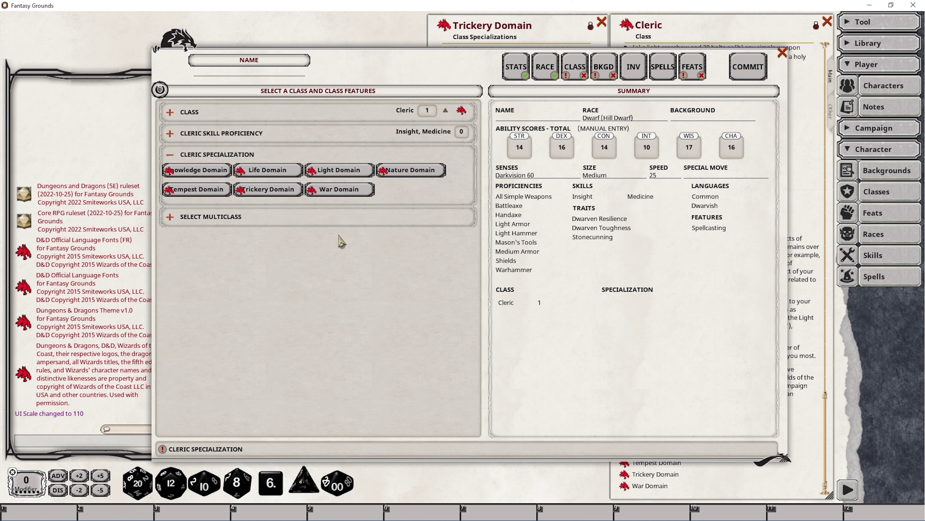
left_click(266, 190)
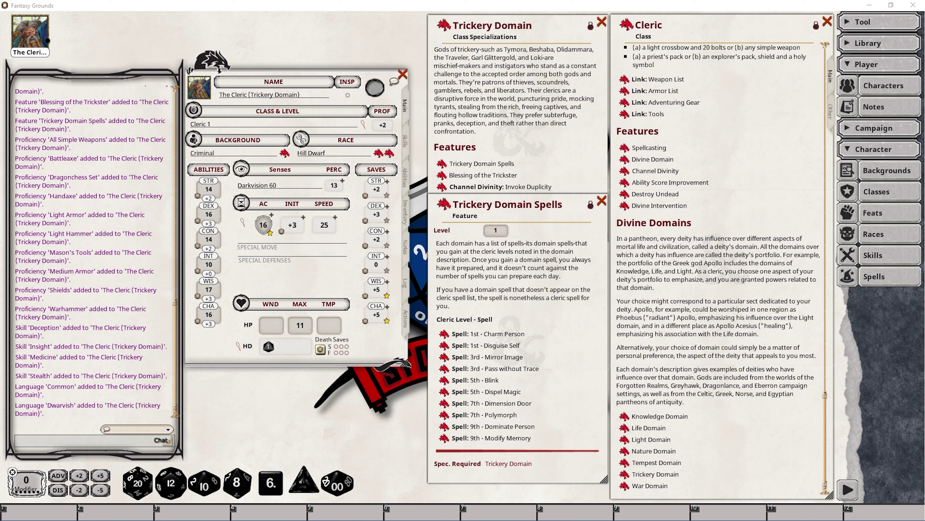
Step: Add Charm Person from the Trickery Domain spell list to the character's actions and assign it to a group named Trickery Domain Spells
left_click(405, 319)
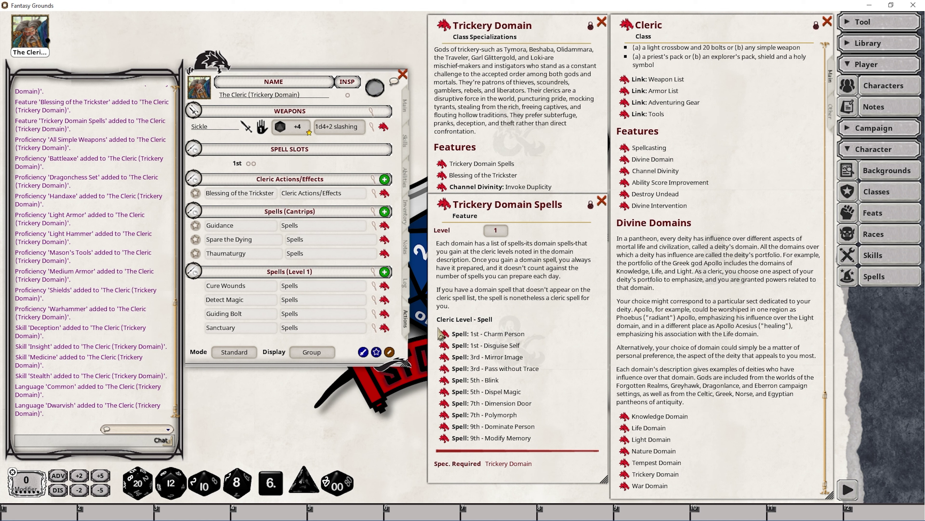
left_click_drag(444, 334, 344, 306)
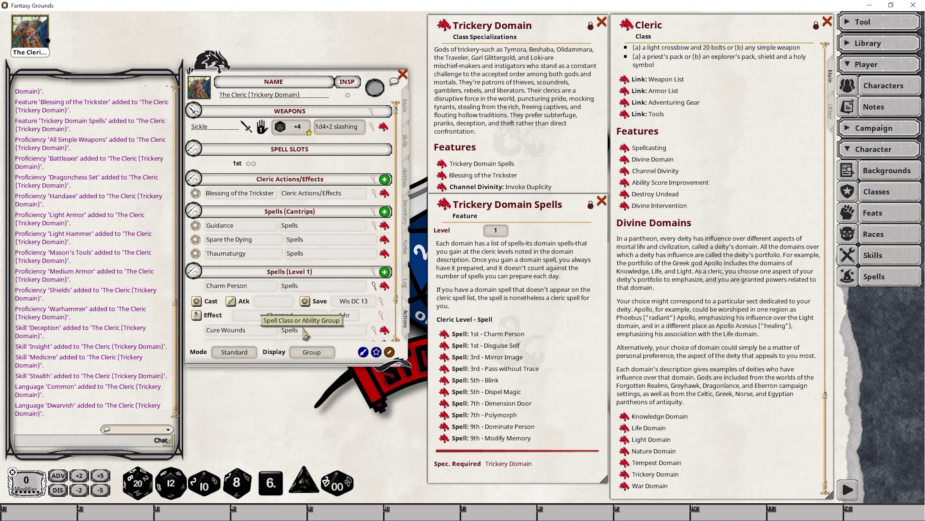
left_click(310, 285)
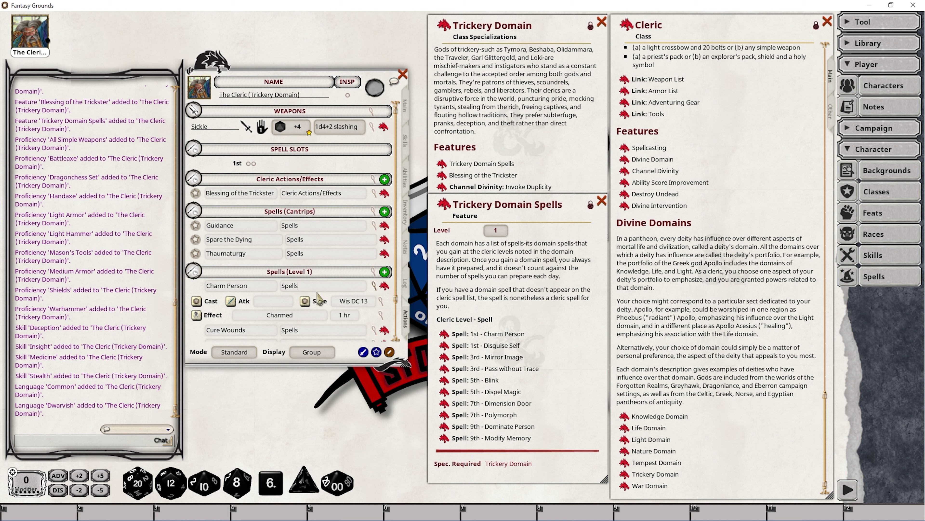
key("shift")
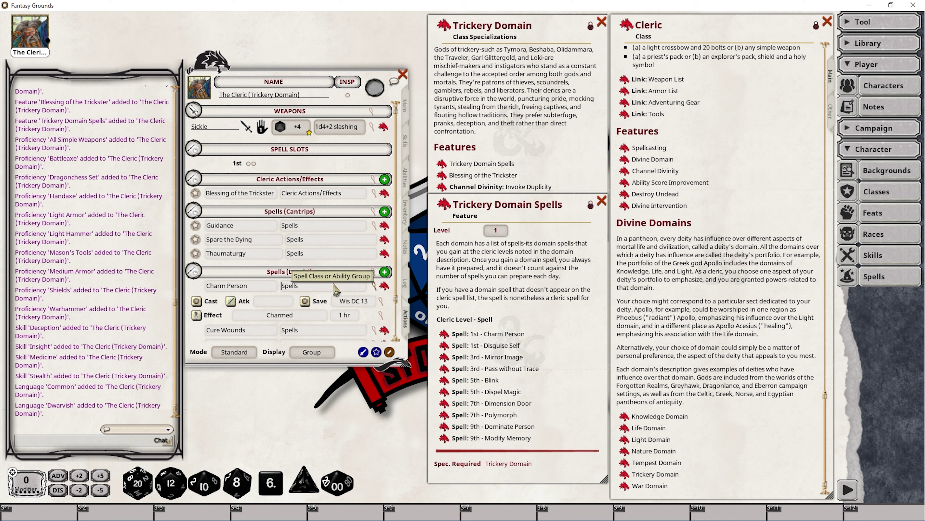
type("Trickery Domain")
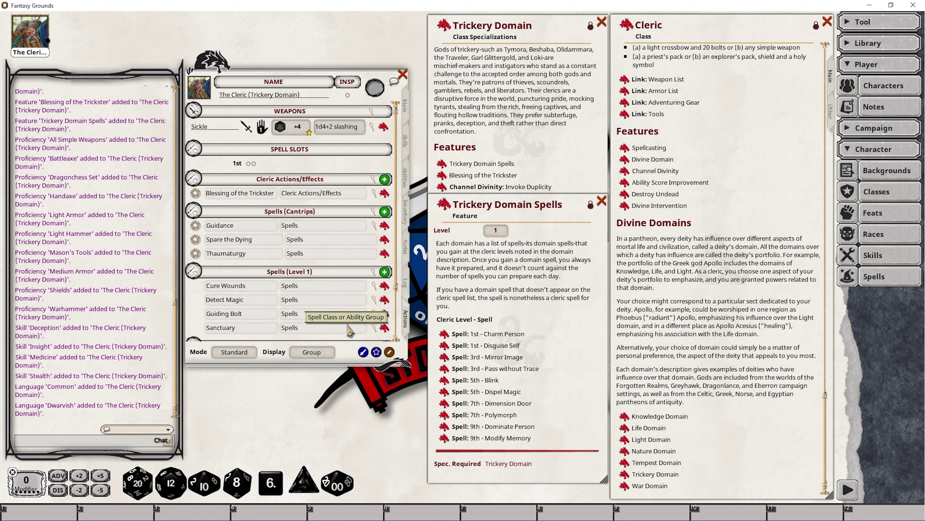
key("Tab")
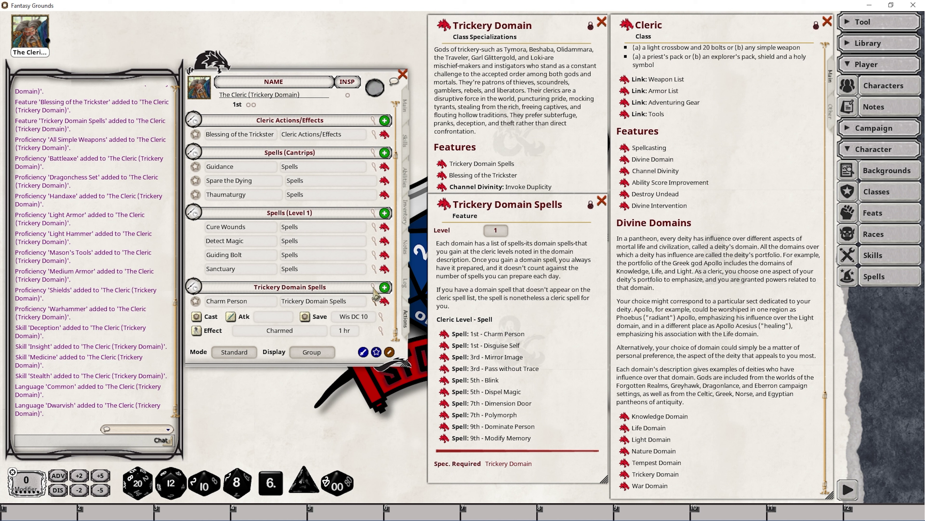
Step: Make the Trickery Domain Spells group a spell-type group, set its ability, and close its settings
left_click(373, 289)
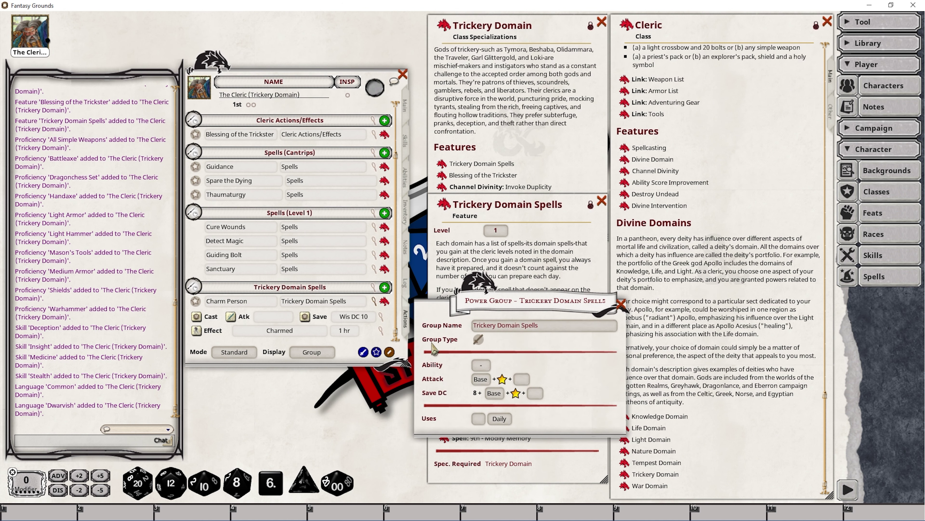
left_click(478, 341)
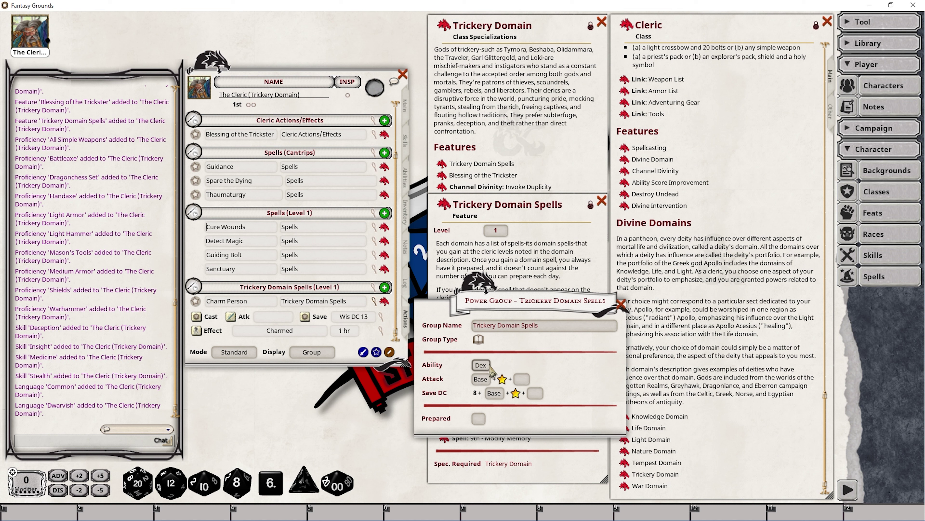
left_click(481, 365)
left_click(622, 305)
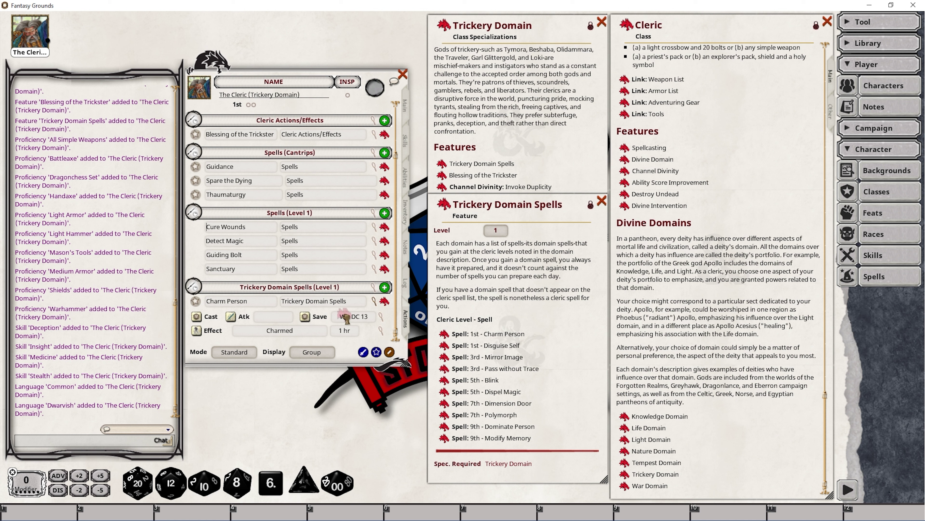
Step: Set the character's actions sheet to Combat mode with the Actions display
scroll(364, 310, "down", 2)
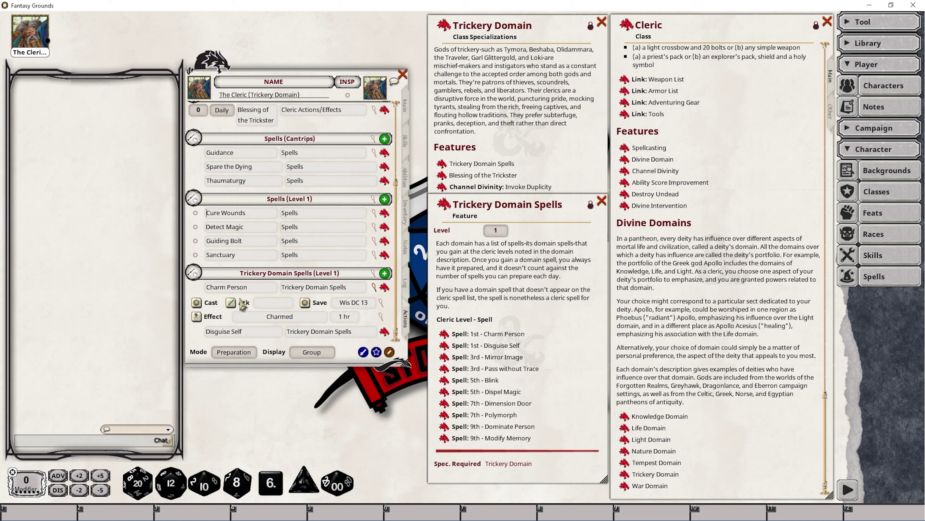
scroll(242, 304, "up", 4)
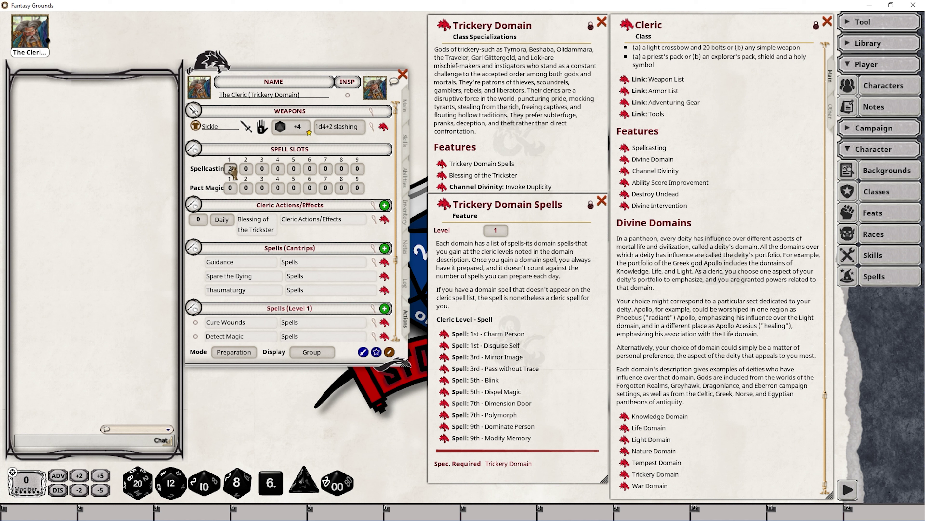
left_click(240, 352)
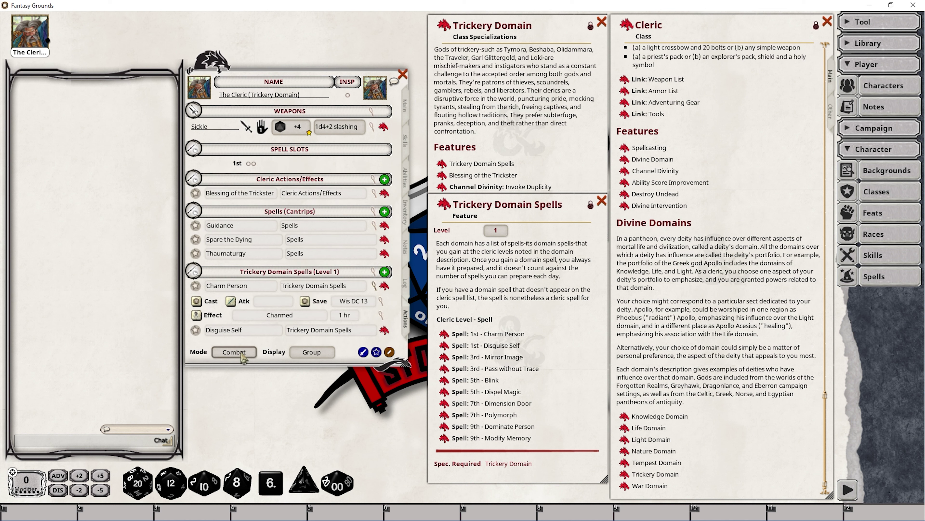
left_click(242, 353)
left_click(241, 353)
left_click(242, 353)
left_click(312, 352)
left_click(312, 352)
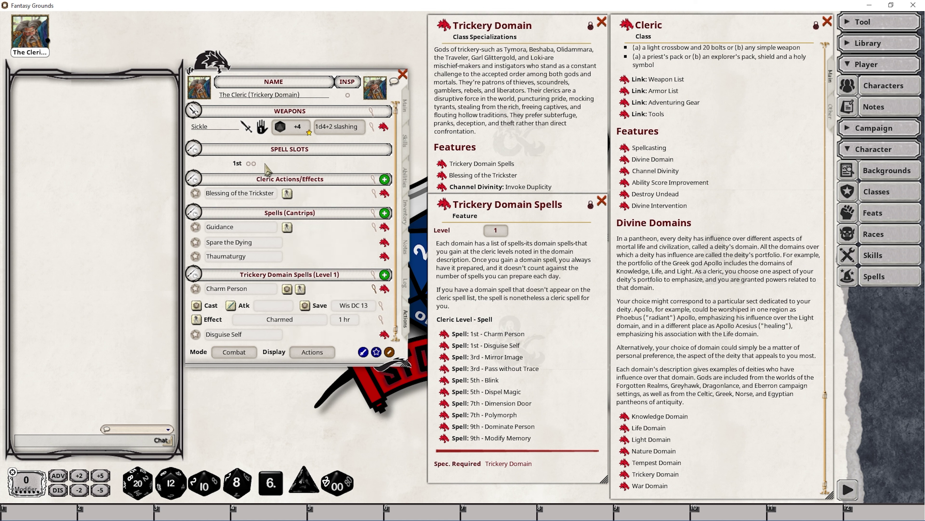
scroll(271, 328, "down", 1)
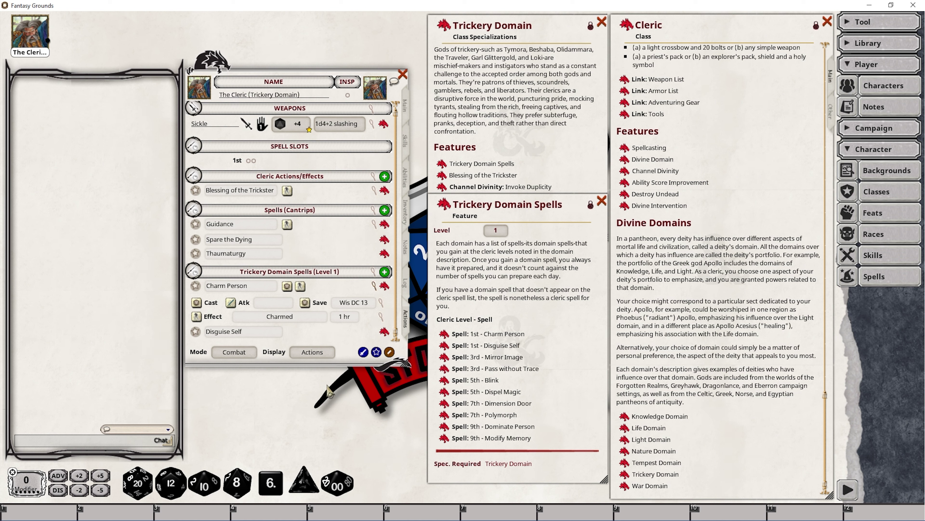
Step: Open the combat tracker
left_click(878, 20)
left_click(850, 41)
left_click(866, 24)
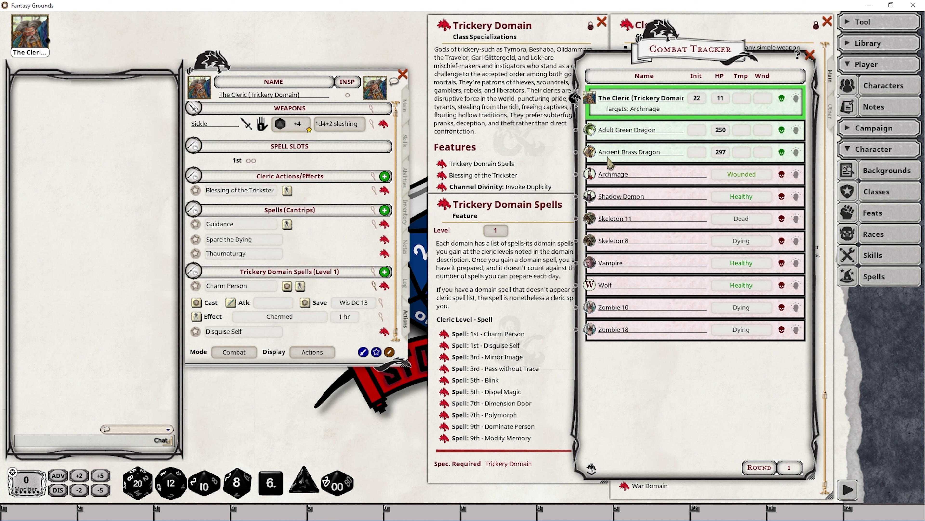
Step: Collapse Charm Person's details, then cast the spell at the targeted Archmage and apply its Charmed effect
left_click(375, 286)
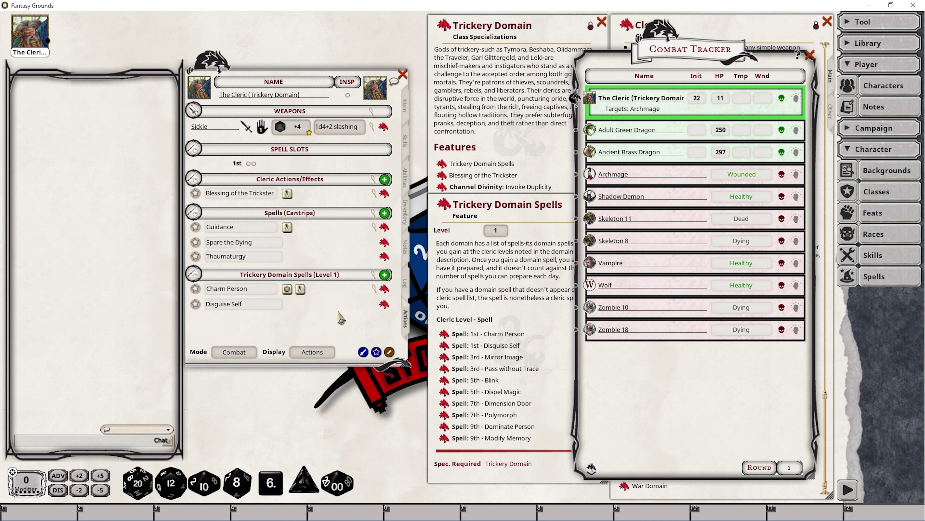
left_click(286, 291)
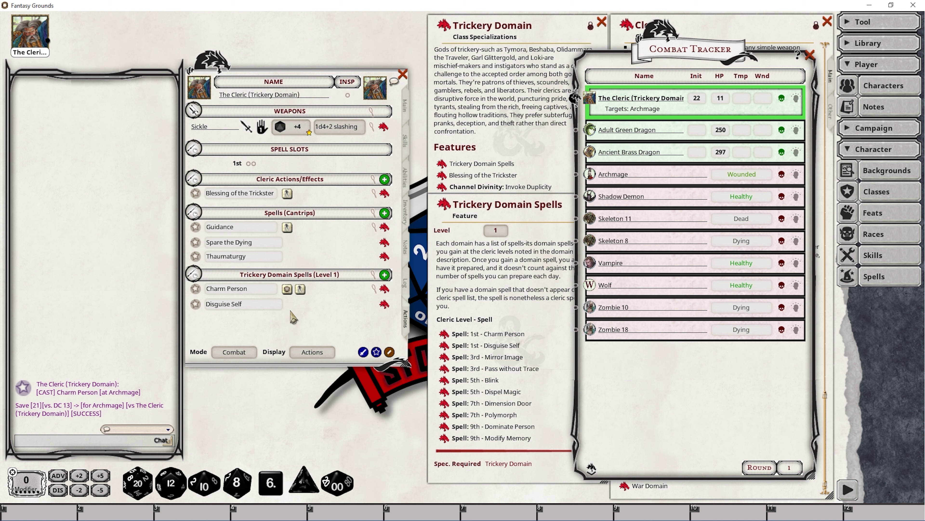
left_click(300, 290)
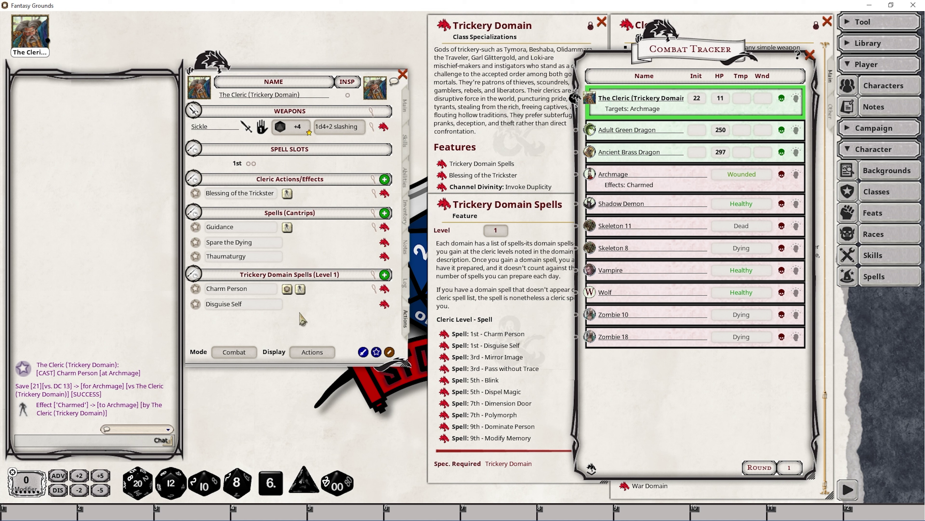
Step: Read the Disguise Self spell description, close it, and use the spell from the character's Trickery Domain Spells
left_click(387, 305)
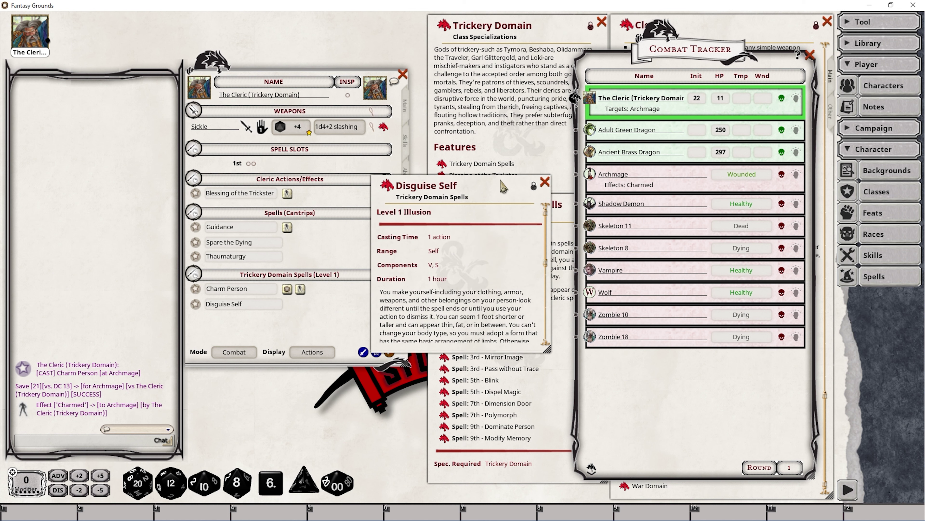
left_click_drag(475, 179, 441, 69)
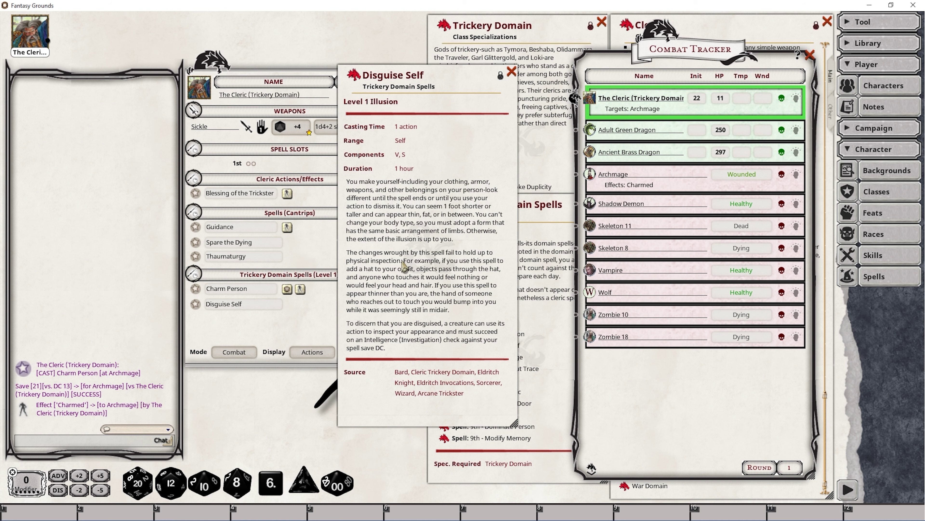
left_click(512, 72)
left_click(196, 305)
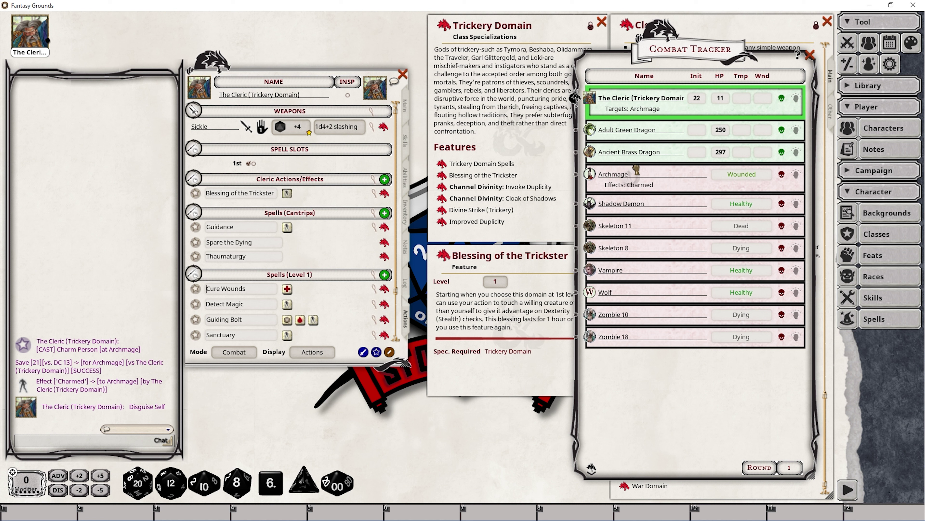
Step: Apply Blessing of the Trickster to the Ancient Brass Dragon directly, and again after making the dragon the target instead of the Archmage
left_click_drag(630, 157, 629, 155)
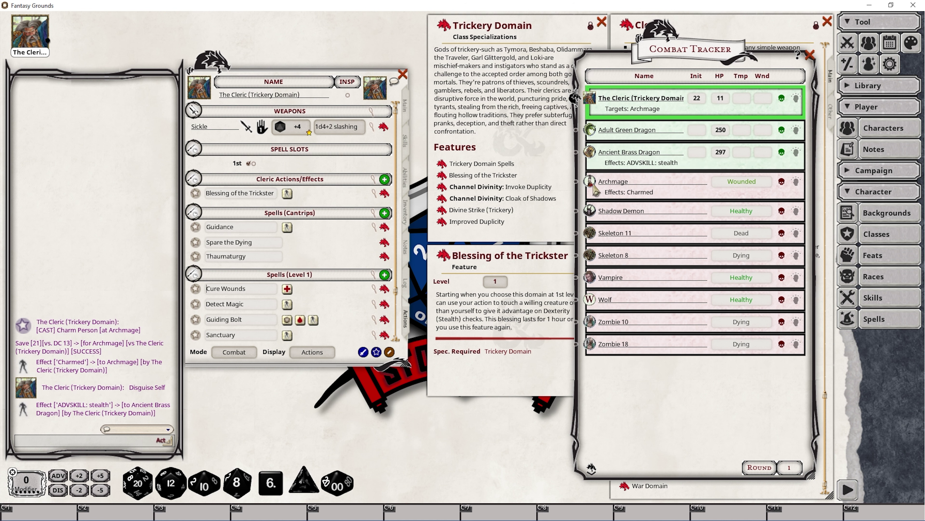
left_click(593, 183, "ctrl")
left_click(595, 143, "ctrl")
left_click(287, 193)
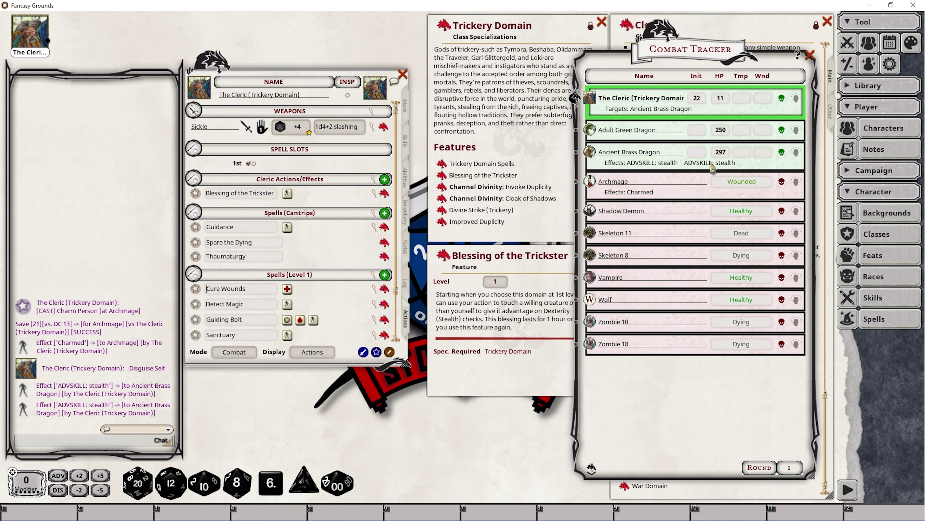
Step: Delete the duplicate ADVSKILL: stealth effect from the Ancient Brass Dragon and collapse its effects list
left_click(797, 152)
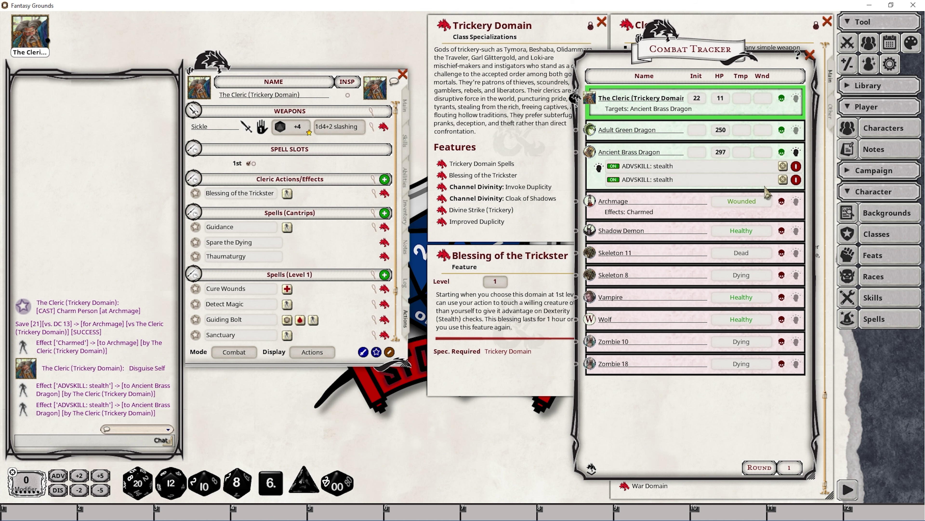
left_click(797, 181)
left_click(796, 152)
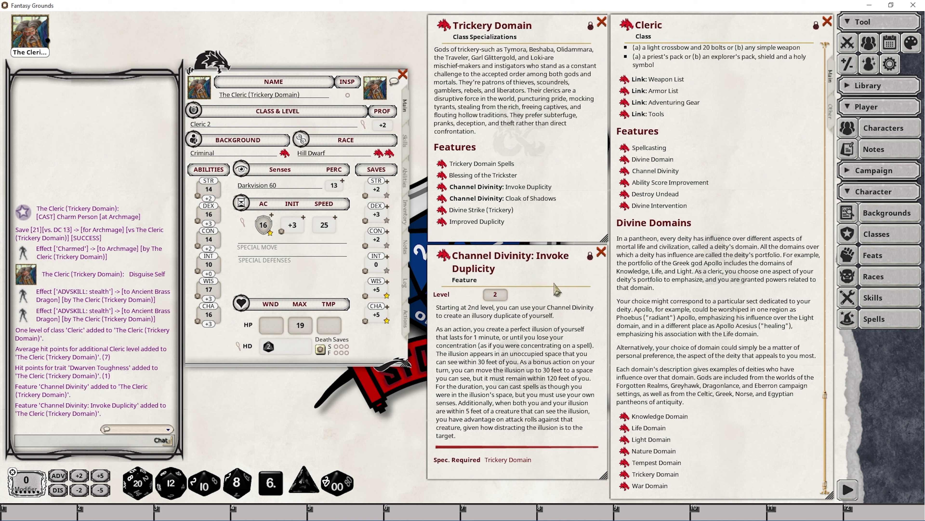
Step: Look through the level 2 Cleric's actions and spells, and set the actions display to Group
left_click(405, 318)
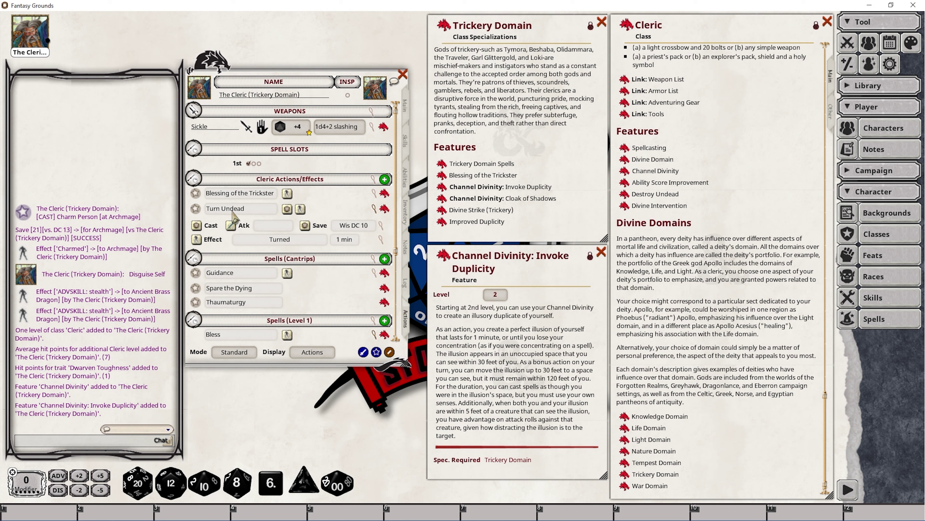
scroll(252, 281, "down", 5)
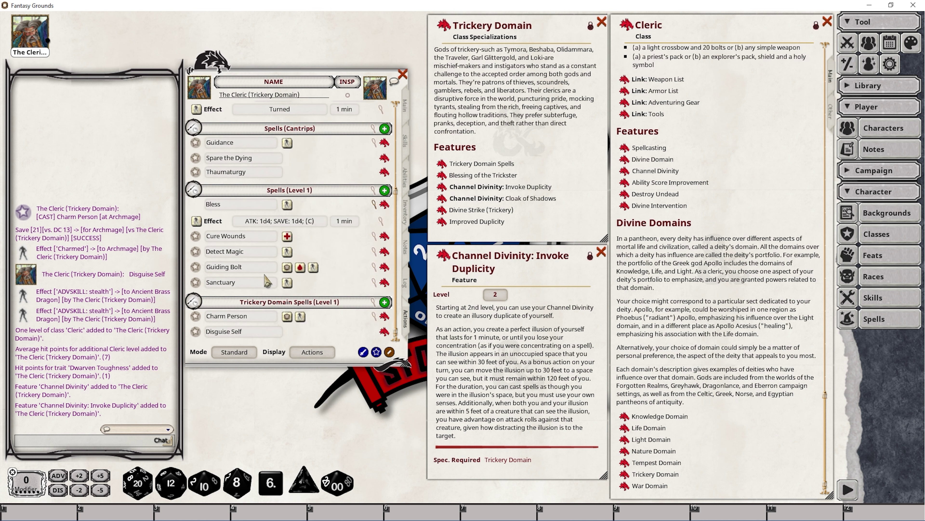
scroll(237, 250, "up", 5)
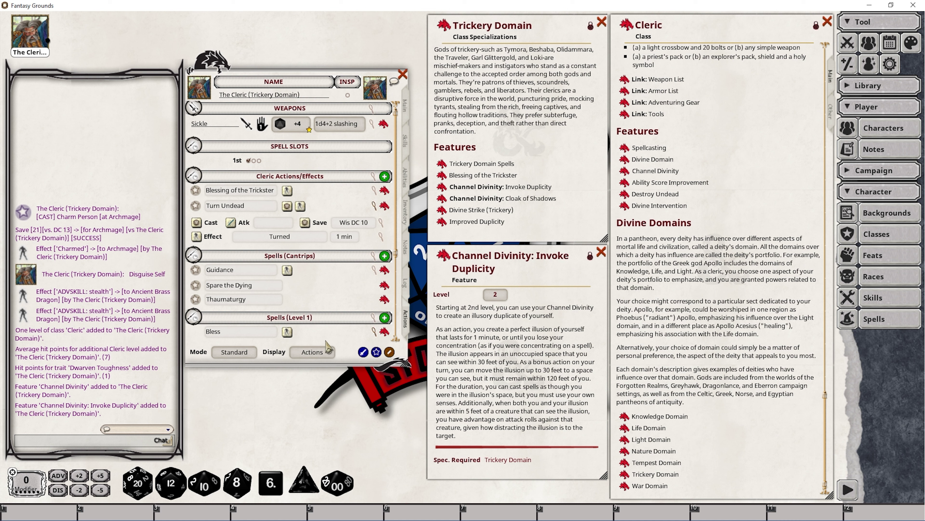
left_click(316, 352)
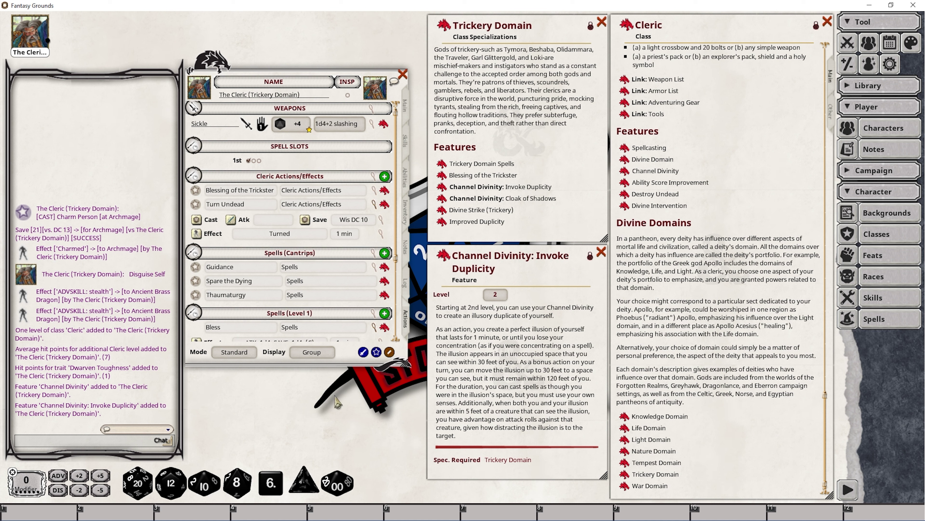
Step: Change Turn Undead's group to Channel Divinity
left_click(344, 205)
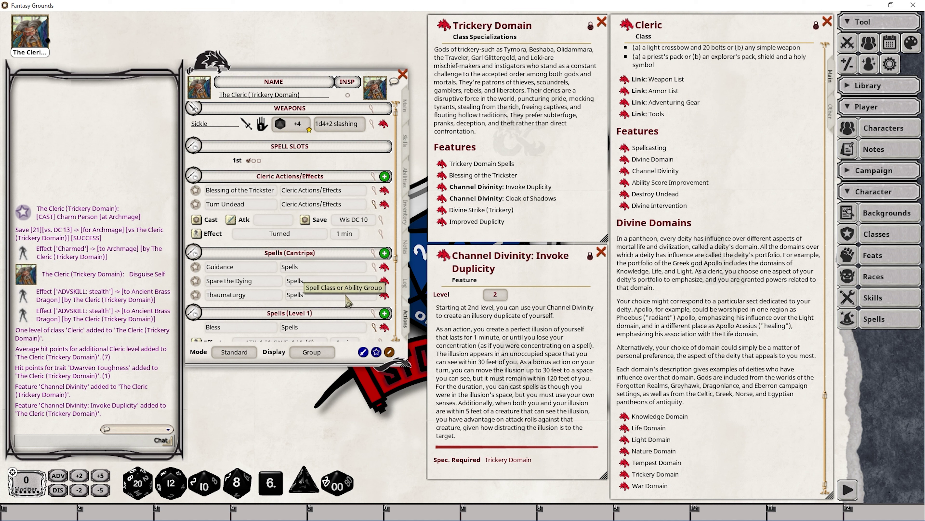
key("shift+Home")
type("Channel Divi")
key("Return")
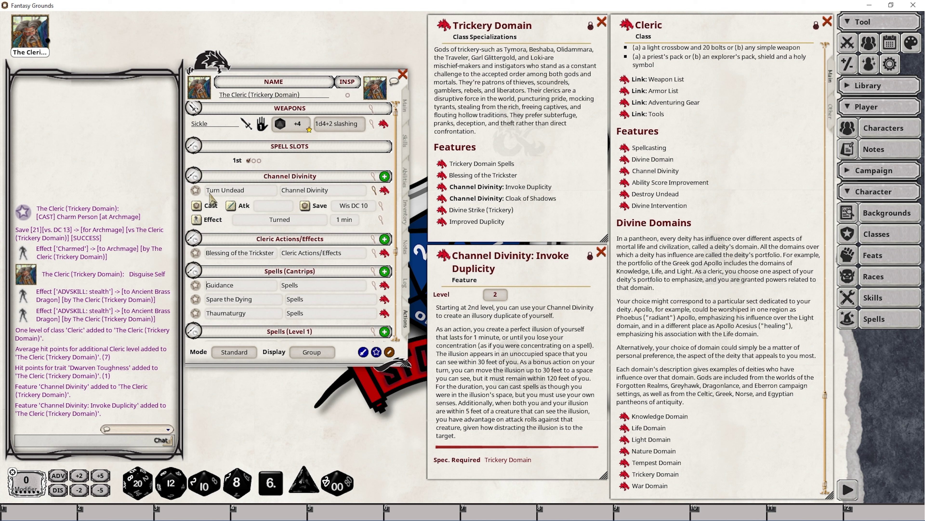
Step: Set the Channel Divinity power group's ability to Wis and its uses to 1
left_click(374, 177)
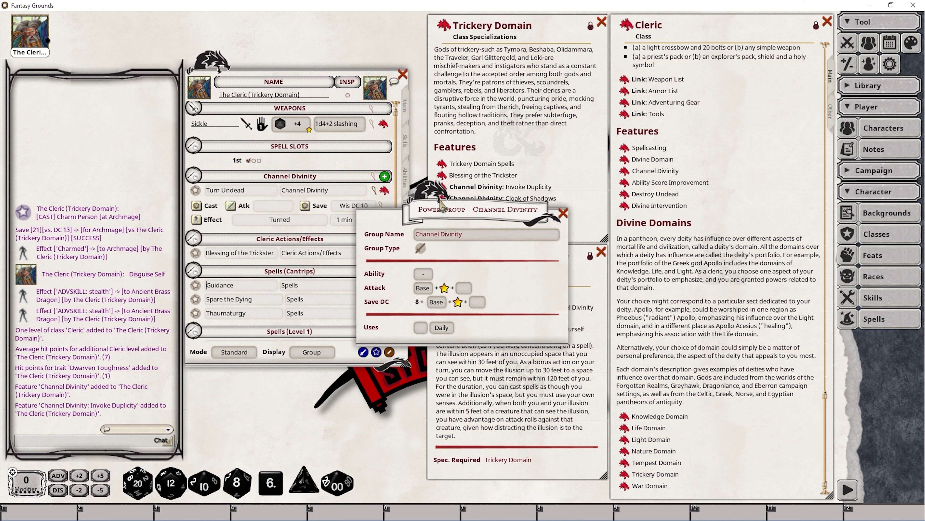
left_click_drag(440, 201, 478, 180)
left_click(469, 255)
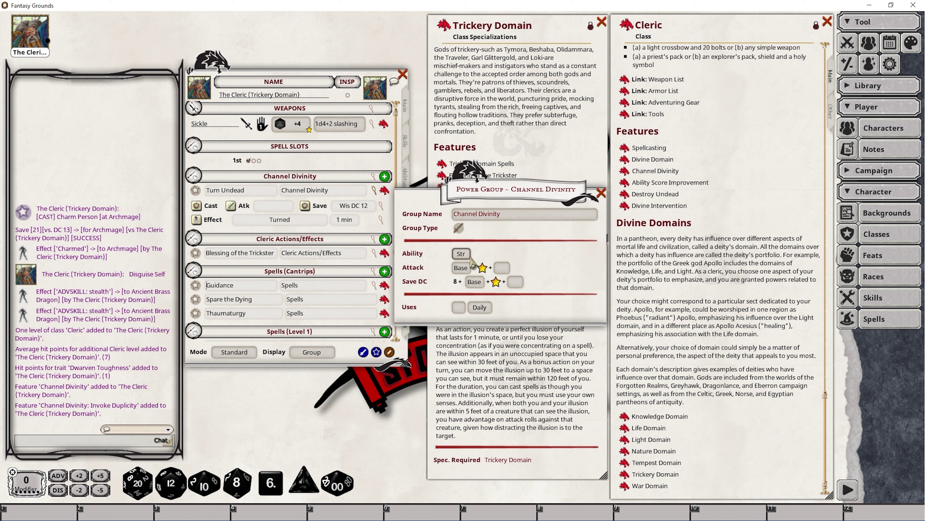
left_click(470, 256)
left_click(470, 256)
left_click(469, 255)
left_click(469, 255)
left_click(459, 307)
type("1")
left_click(480, 307)
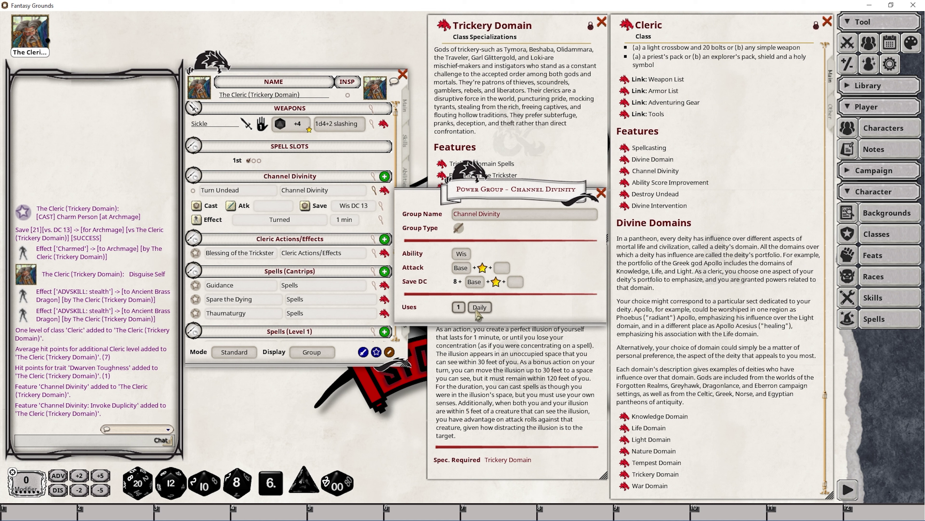
left_click(460, 308)
left_click(602, 193)
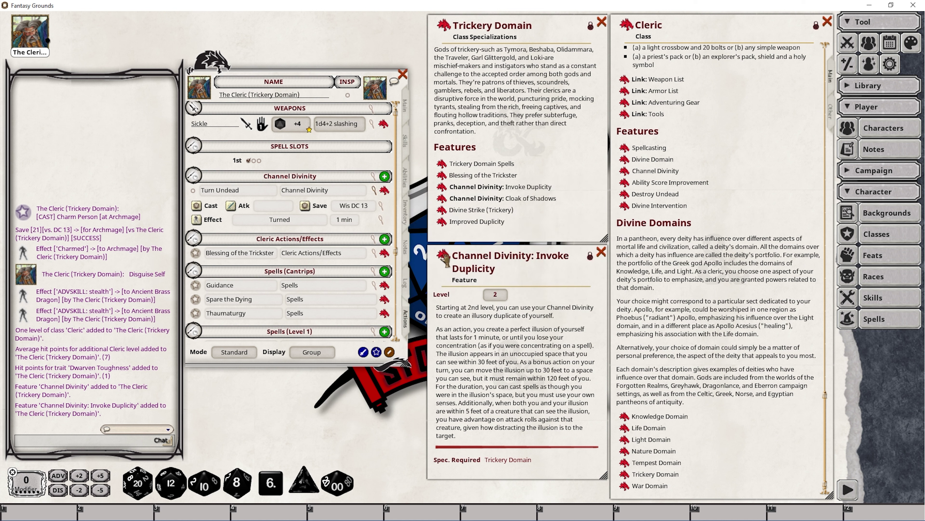
Step: Add the Channel Divinity: Invoke Duplicity feature to the cleric's powers and assign it to the Channel Divinity group
left_click_drag(305, 261, 306, 271)
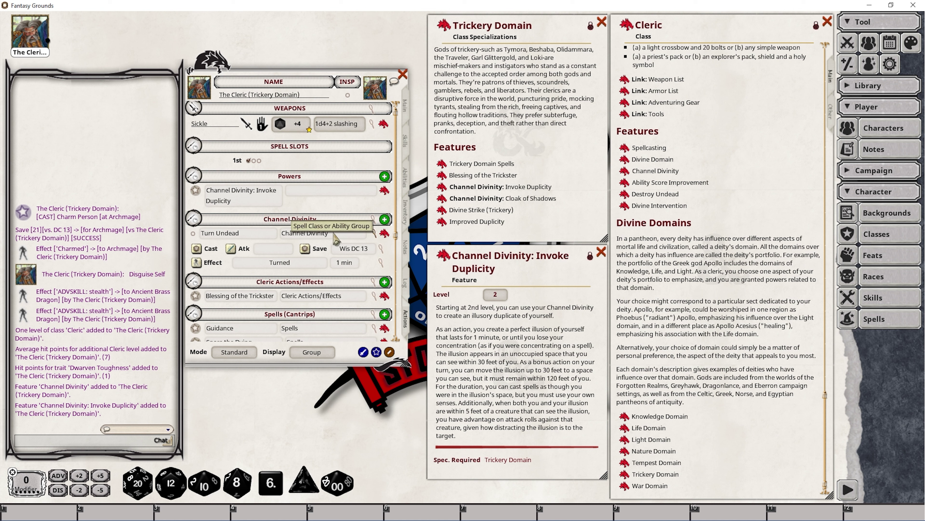
left_click_drag(328, 233, 277, 233)
key("ctrl+c")
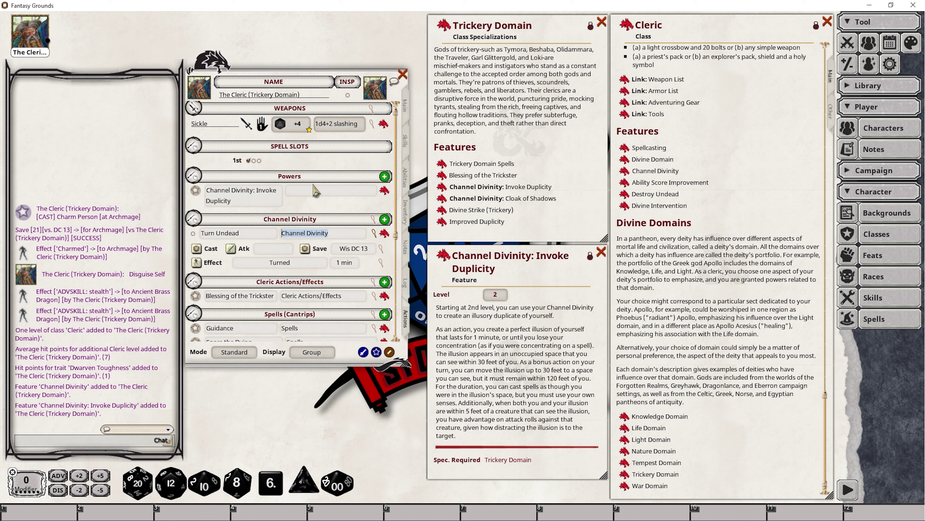
left_click(318, 190)
key("ctrl+v")
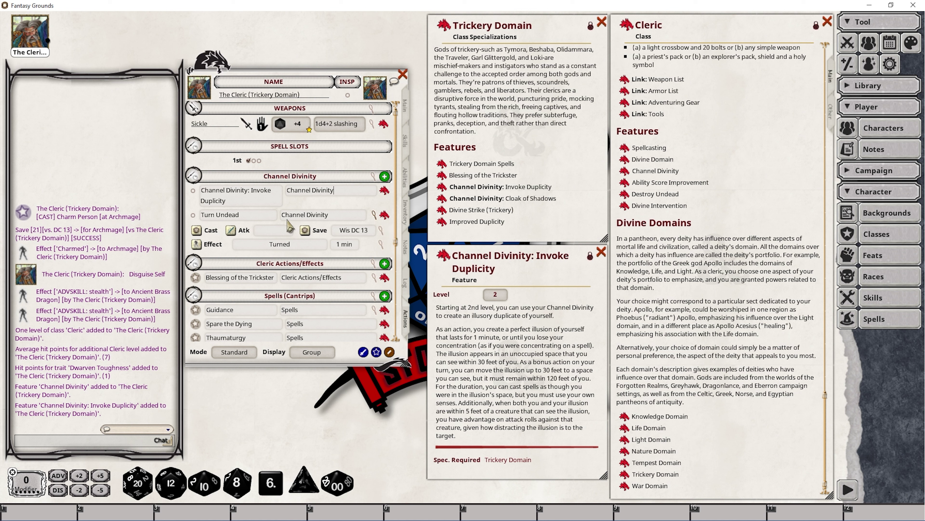
Step: Shorten the new power's name to Invoke Duplicity and spend its one use
left_click(251, 190)
key("shift+Home")
key("Delete")
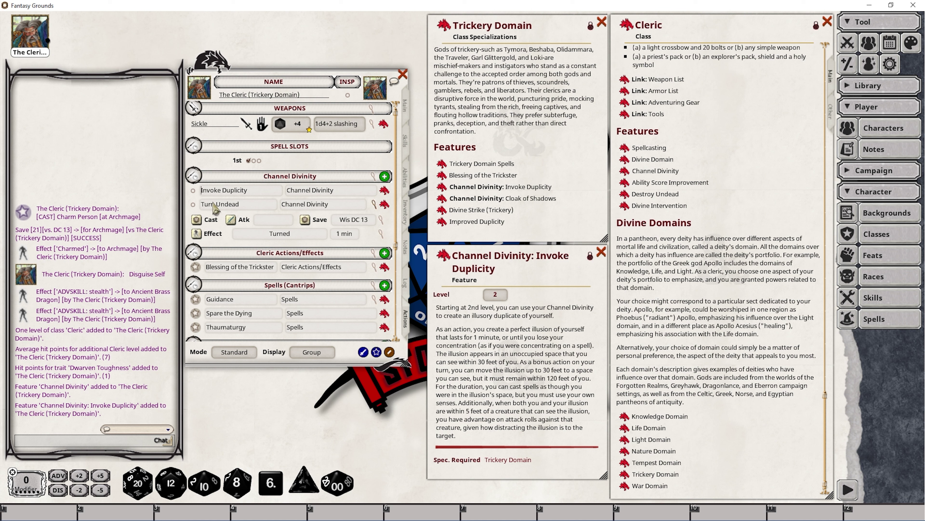
left_click(207, 190)
left_click(194, 191)
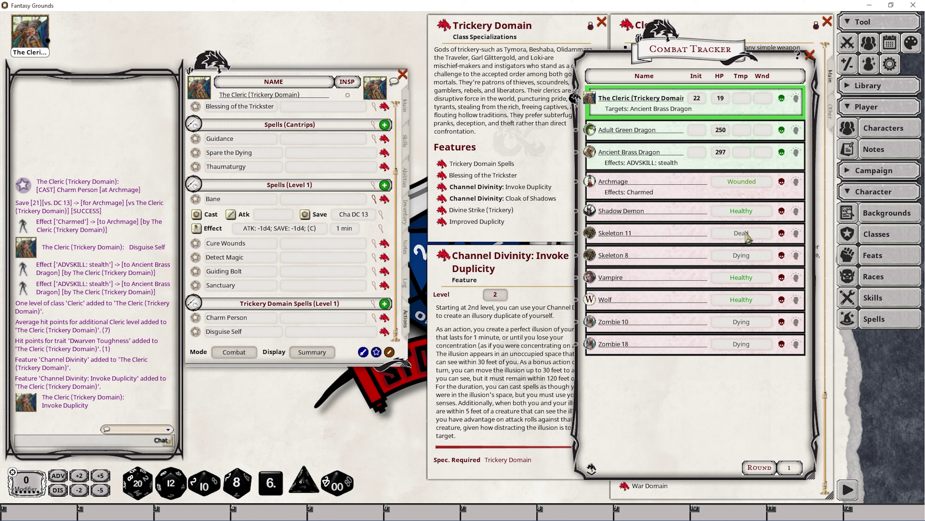
Step: Target Skeleton 11 and Skeleton 8 instead of the Ancient Brass Dragon, roll their saves against Bane and apply its effect
key("ctrl")
left_click(594, 236, "ctrl")
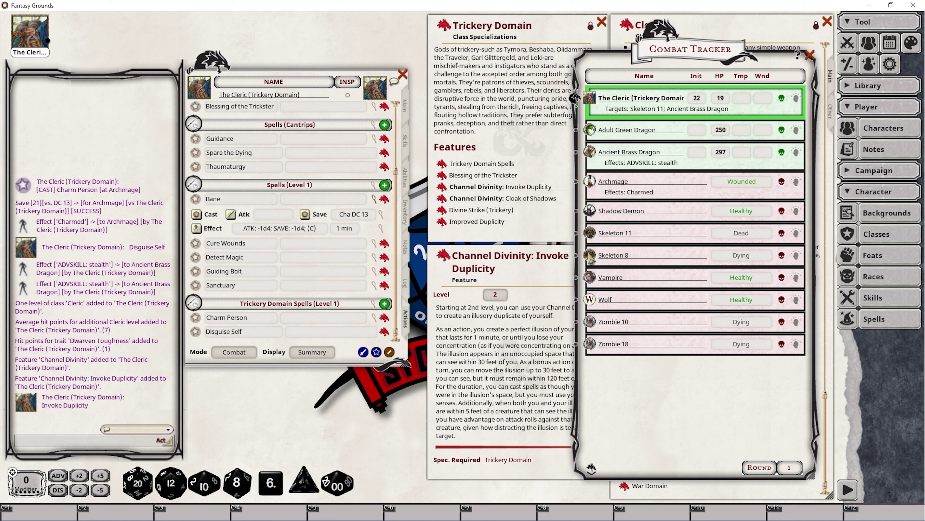
left_click(593, 257, "ctrl")
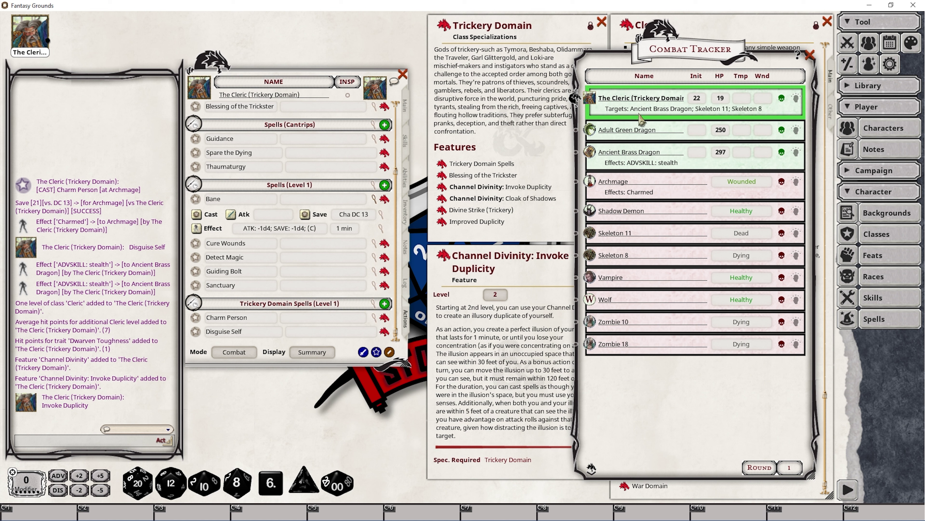
left_click(591, 159, "ctrl")
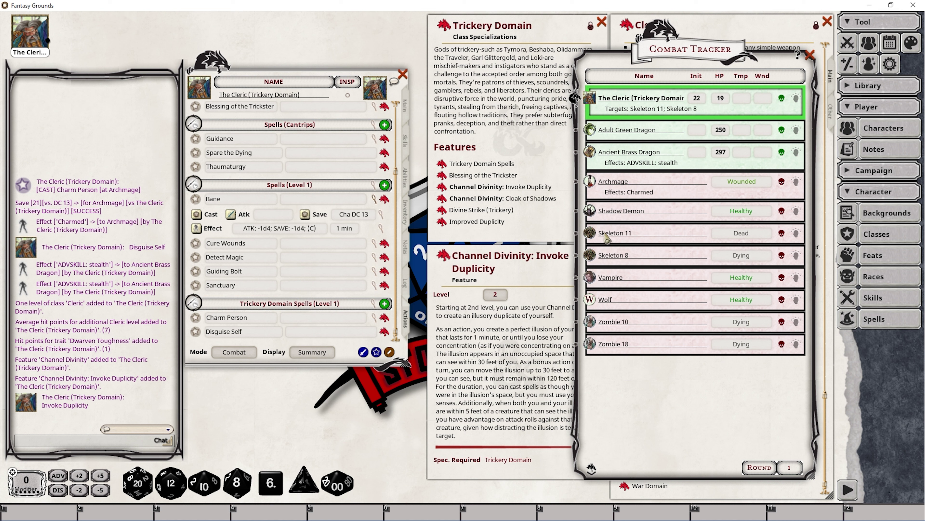
left_click(305, 215)
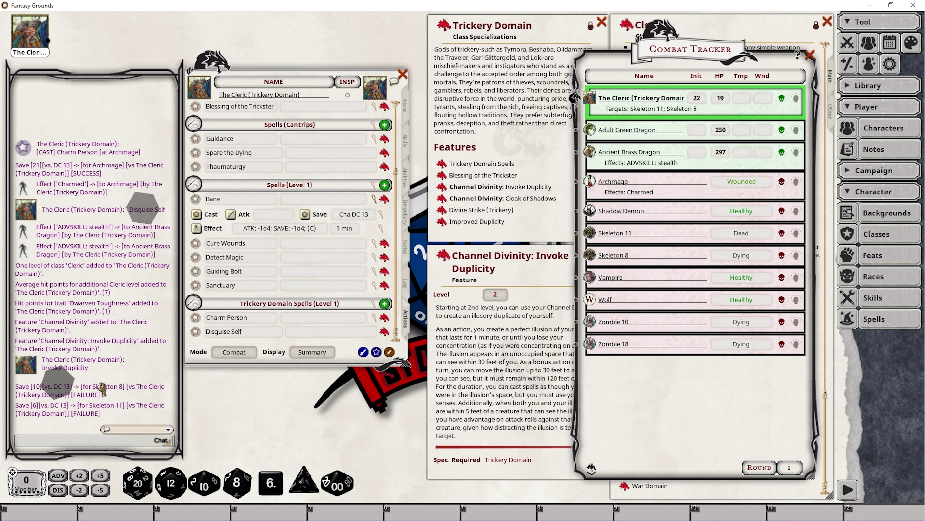
left_click(197, 229)
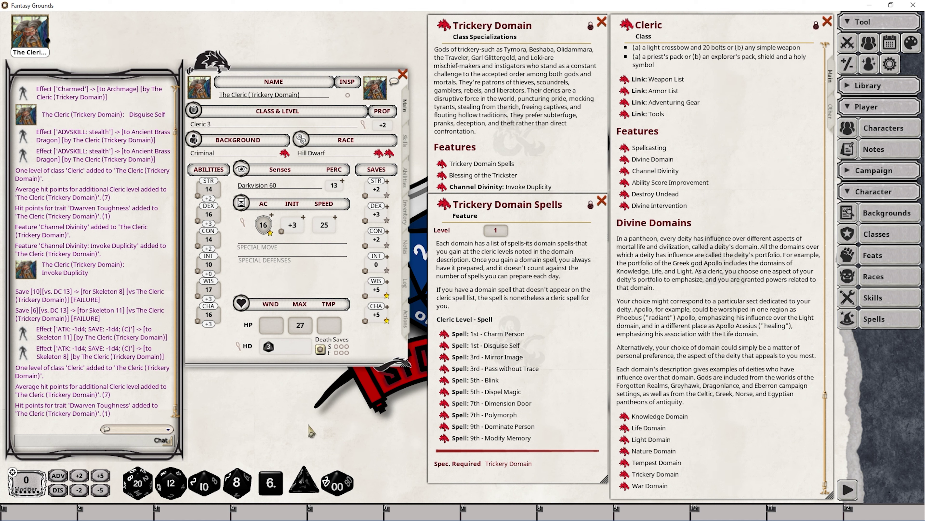
Step: Collapse the Channel Divinity, Cleric Actions/Effects and Spells (Cantrips, Level 1 and Level 2) groups in the level 3 Cleric's actions
left_click(405, 319)
scroll(328, 273, "down", 4)
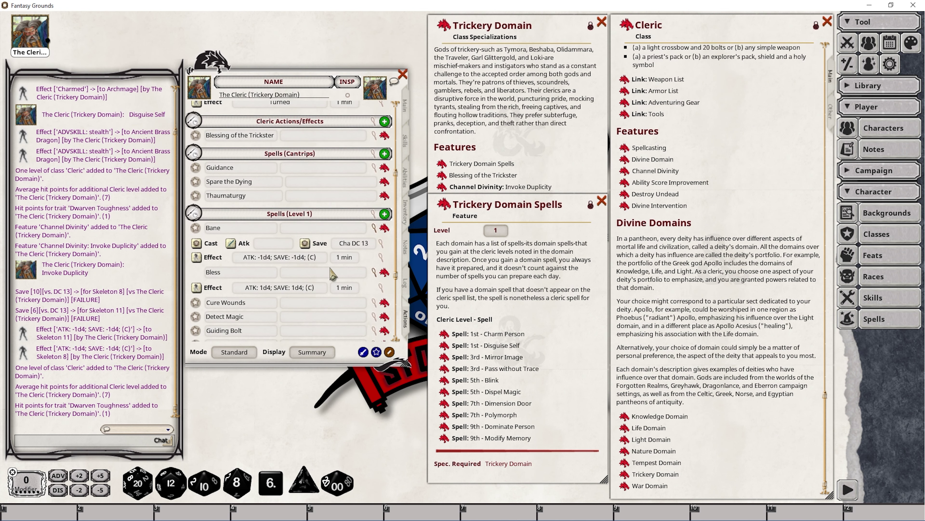
left_click(197, 135)
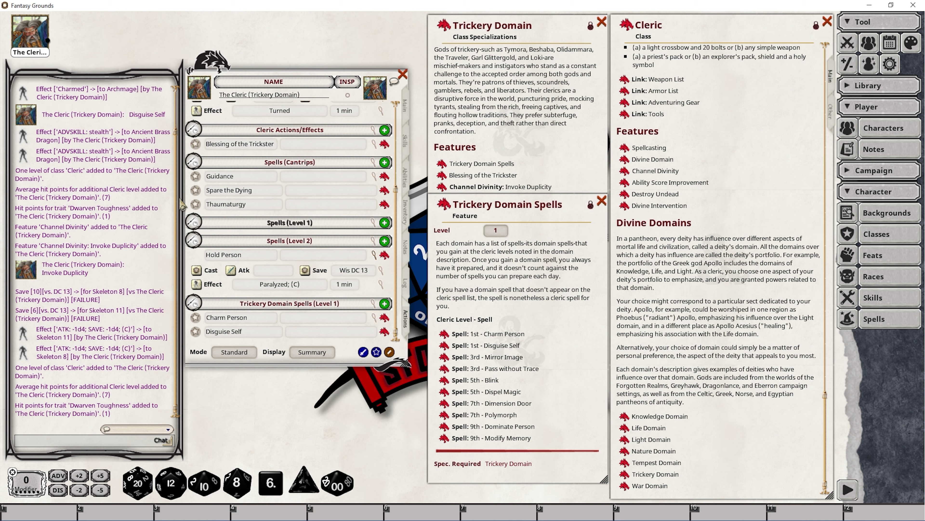
left_click(194, 162)
left_click(193, 171)
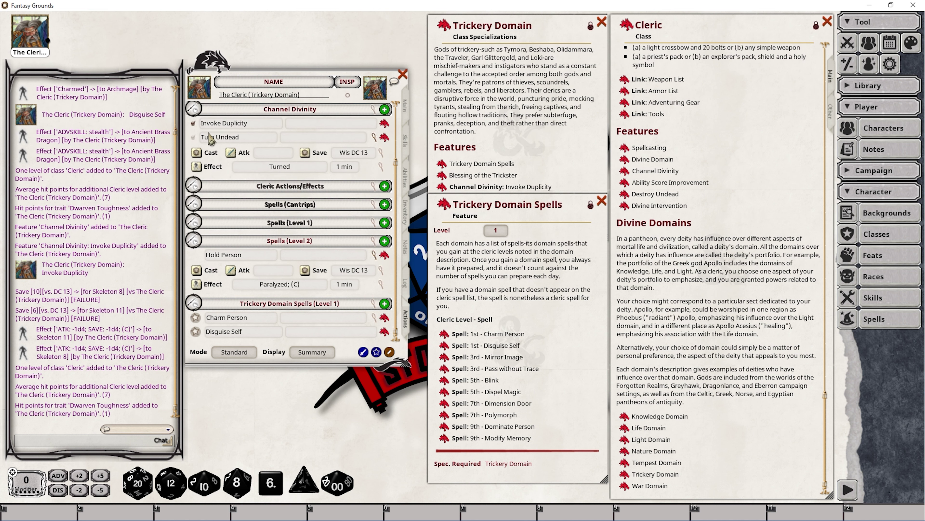
left_click(192, 110)
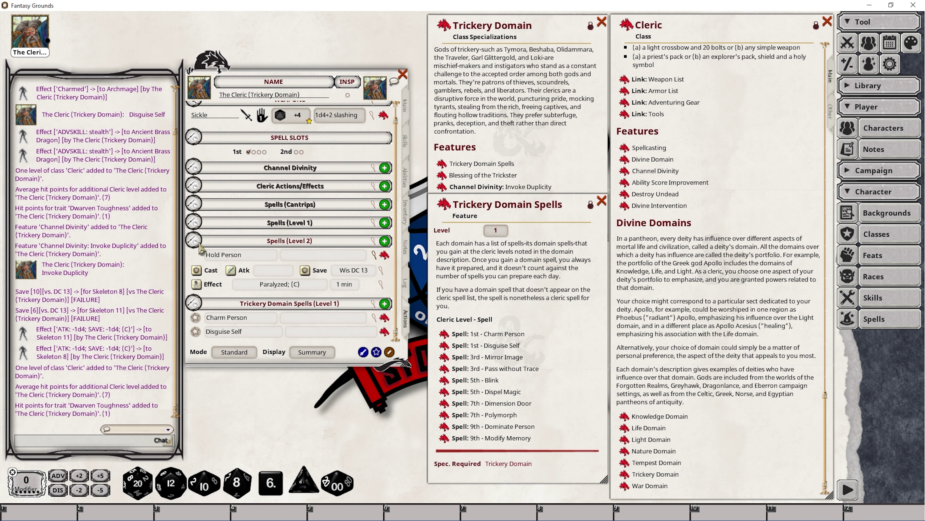
left_click(195, 252)
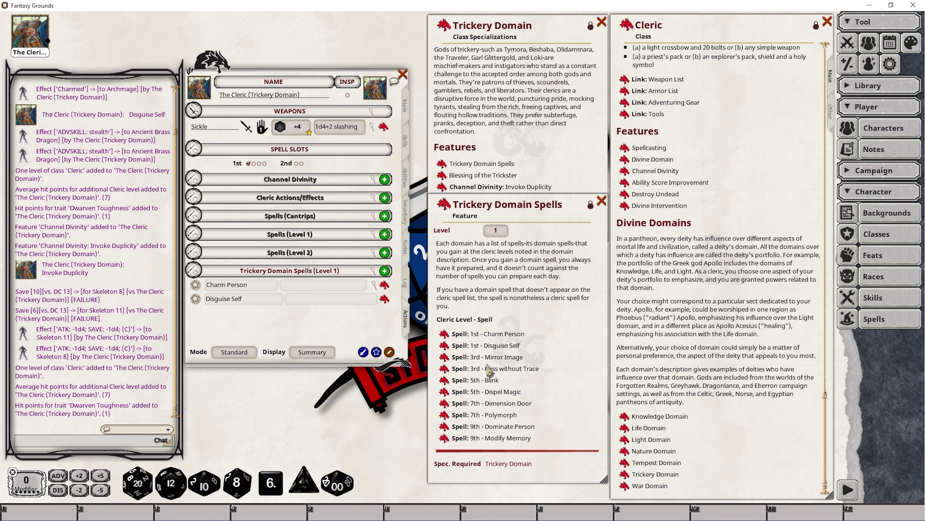
Step: Add Mirror Image and Pass without Trace from the domain spell list to the cleric's Trickery Domain Spells
left_click_drag(444, 357, 303, 297)
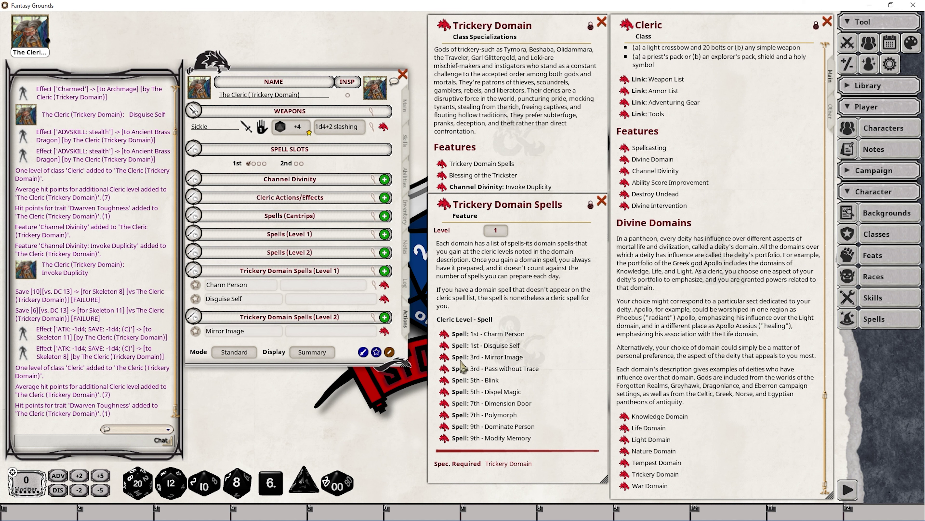
mouse_move(443, 376)
left_mouse_down()
mouse_move(405, 344)
mouse_move(279, 328)
mouse_move(299, 321)
left_mouse_up()
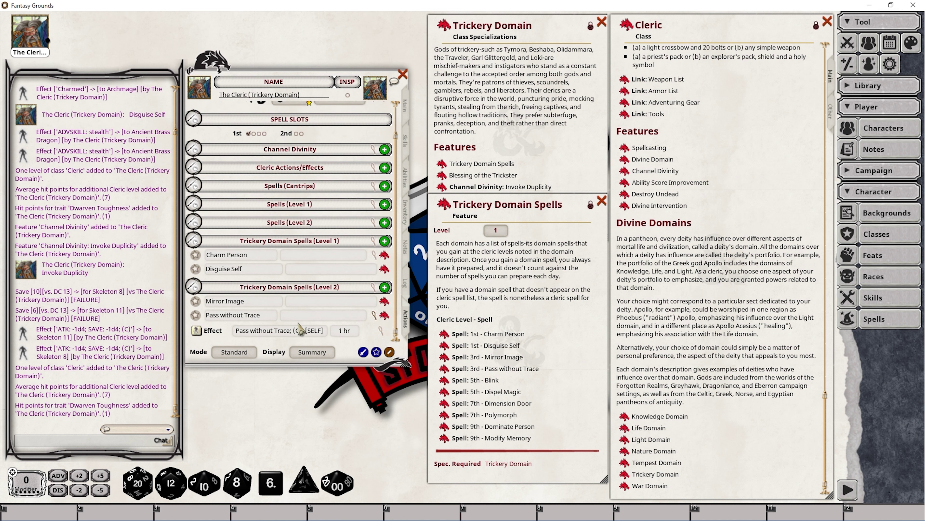
Step: Set the Trickery Domain Spells group's ability to Cha and check the setting from both the level 1 and level 2 groups
left_click(373, 287)
left_click_drag(471, 290, 507, 286)
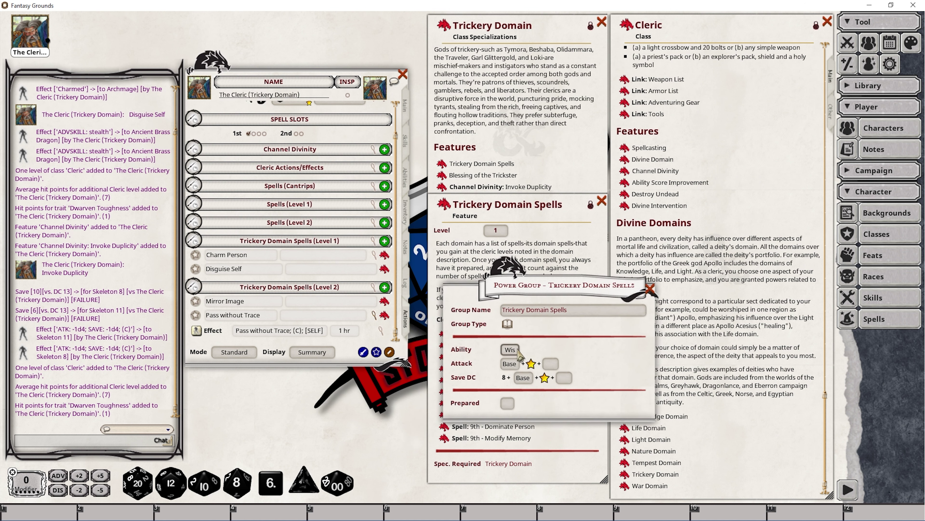
left_click(510, 350)
left_click(650, 289)
left_click(373, 241)
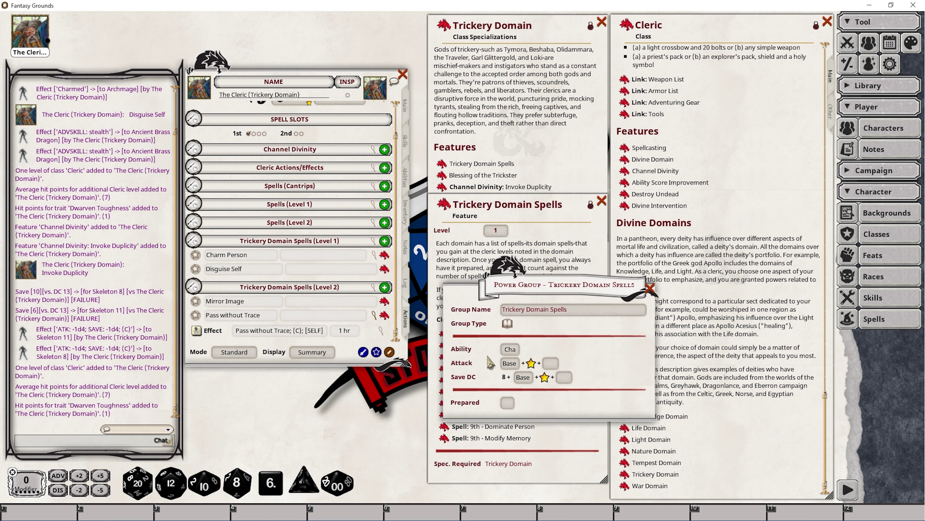
left_click(650, 288)
left_click(373, 288)
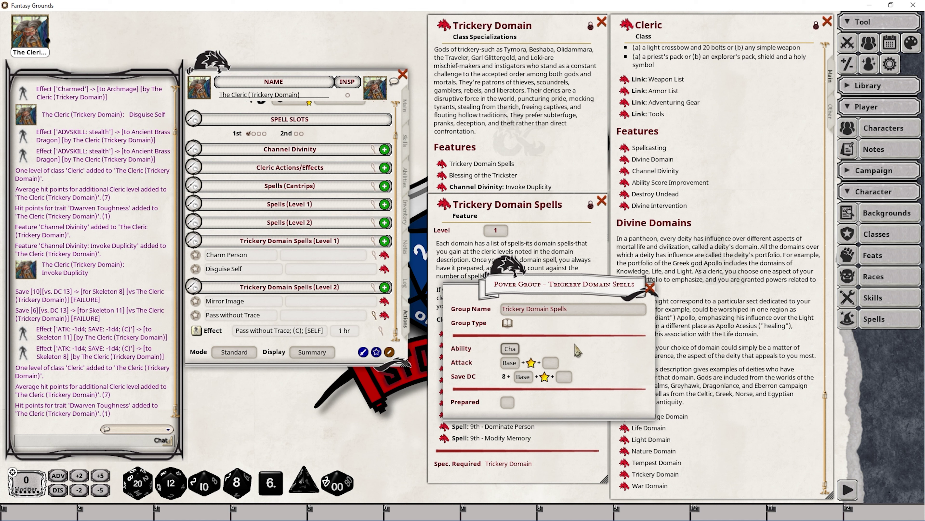
left_click(650, 289)
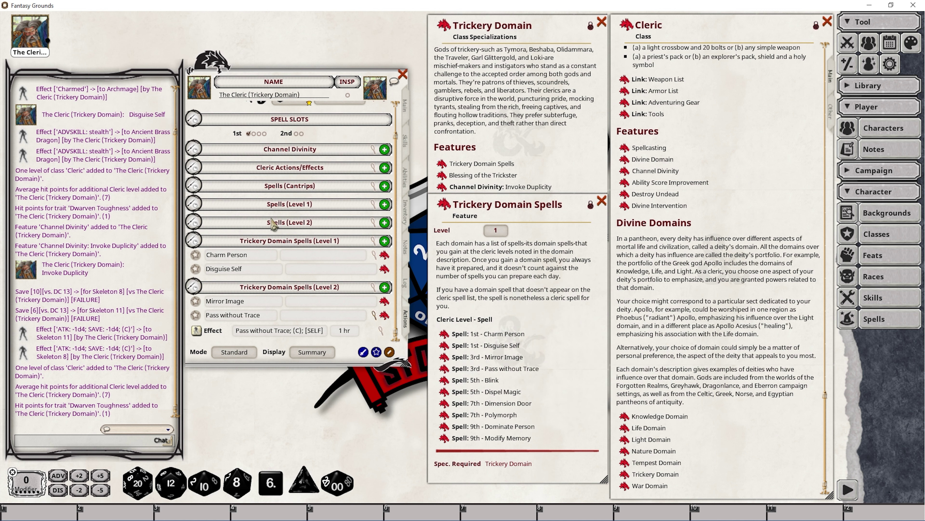
Step: Check the regular Spells group's ability and set the Trickery Domain Spells group's ability to Wis
left_click(374, 204)
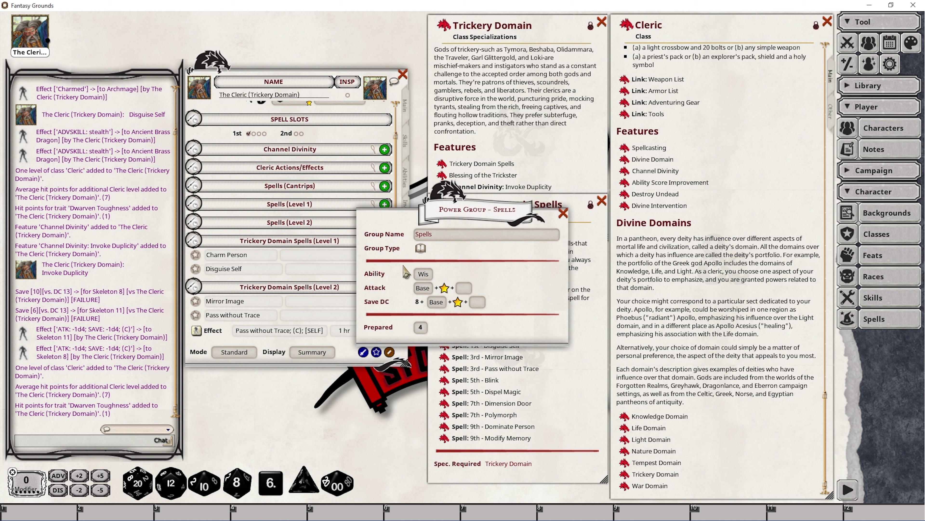
left_click(563, 214)
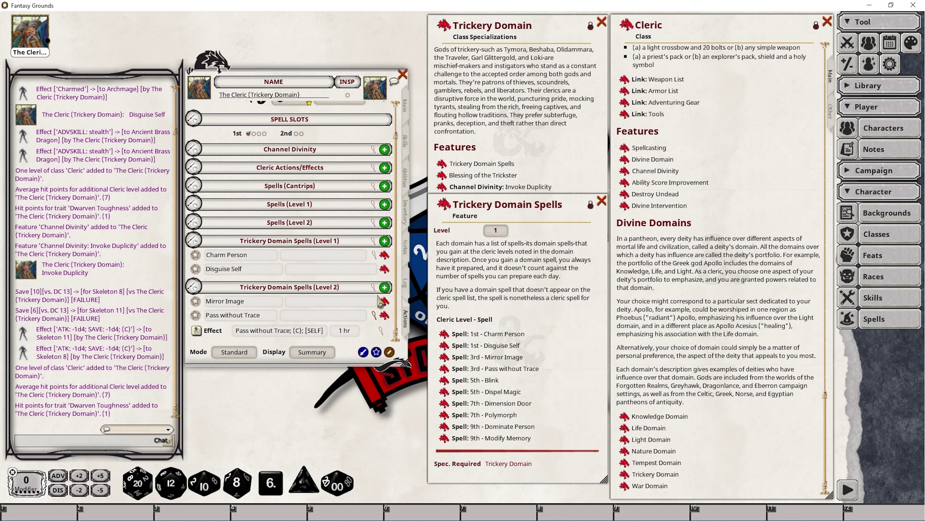
left_click(373, 286)
left_click_drag(495, 283, 472, 275)
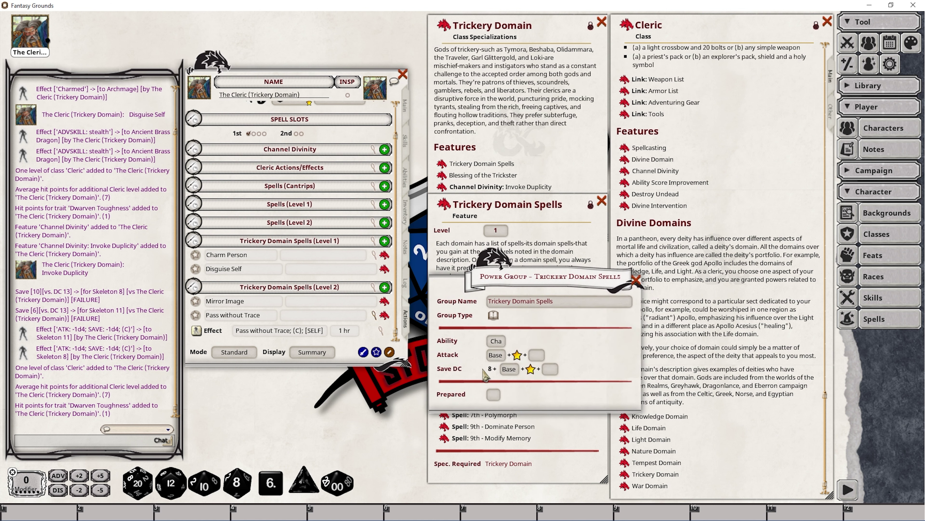
left_click(497, 341)
left_click(498, 342)
left_click(636, 280)
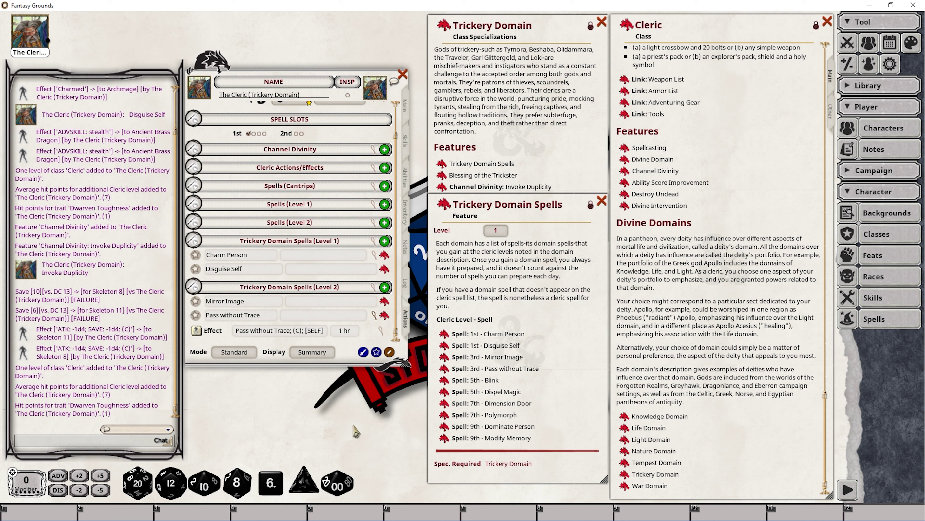
Step: Compare the prepared-spells settings of the Spells and Trickery Domain Spells groups, examine the level 1 spells, and close both settings windows
left_click(374, 242)
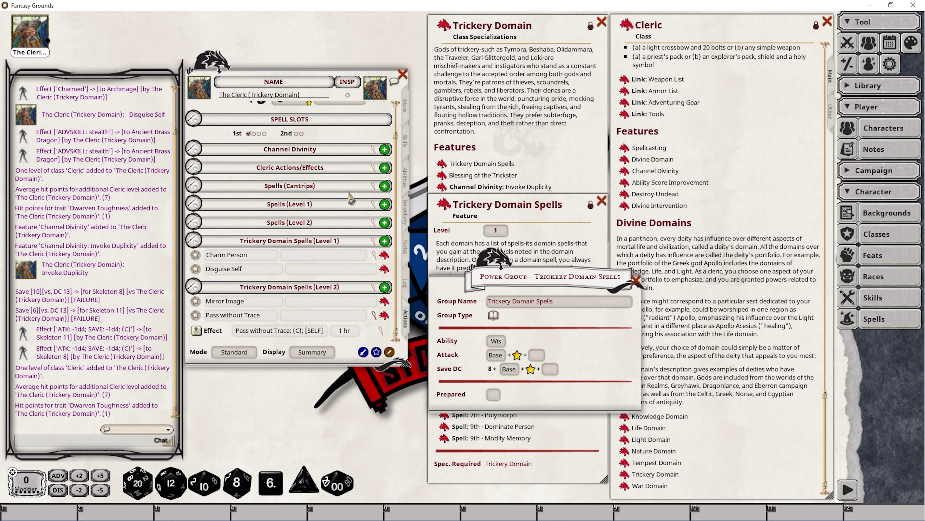
left_click(374, 203)
left_click_drag(464, 213, 572, 73)
left_click(193, 205)
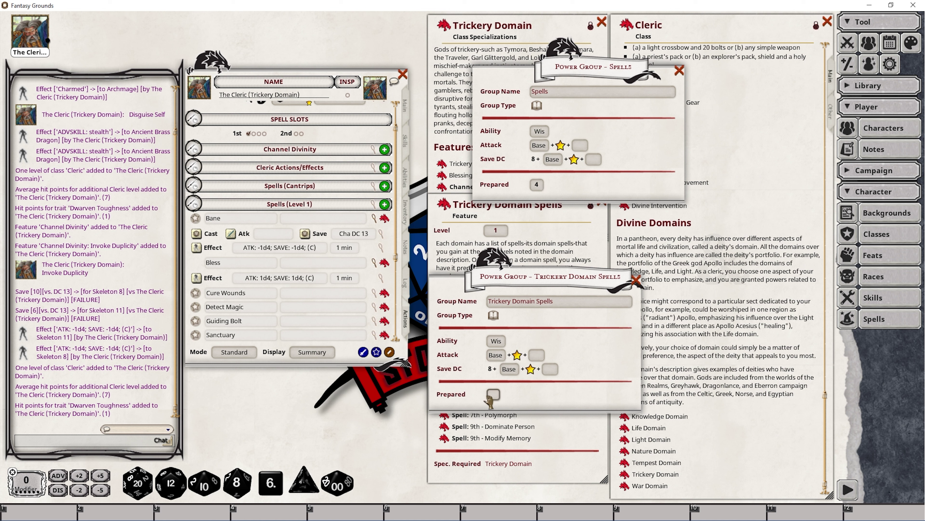
left_click(194, 207)
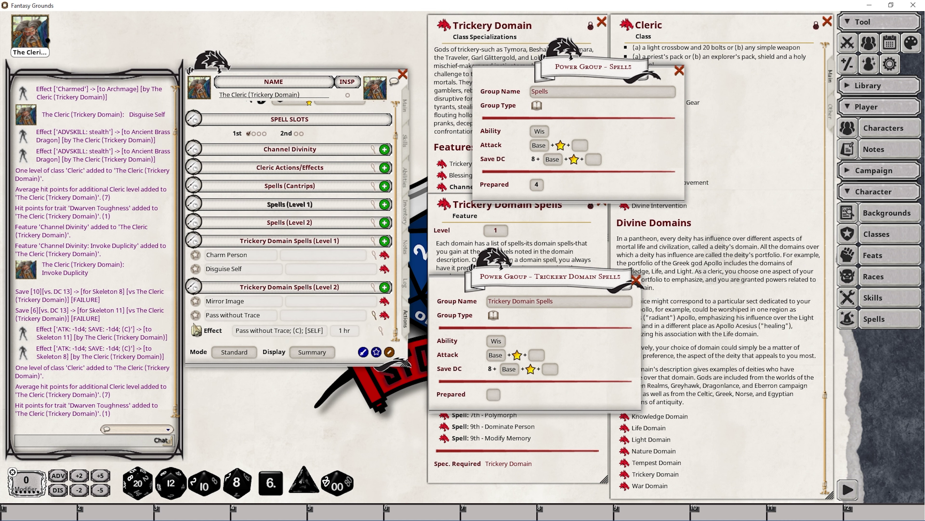
left_click(499, 396)
left_click_drag(596, 283, 793, 295)
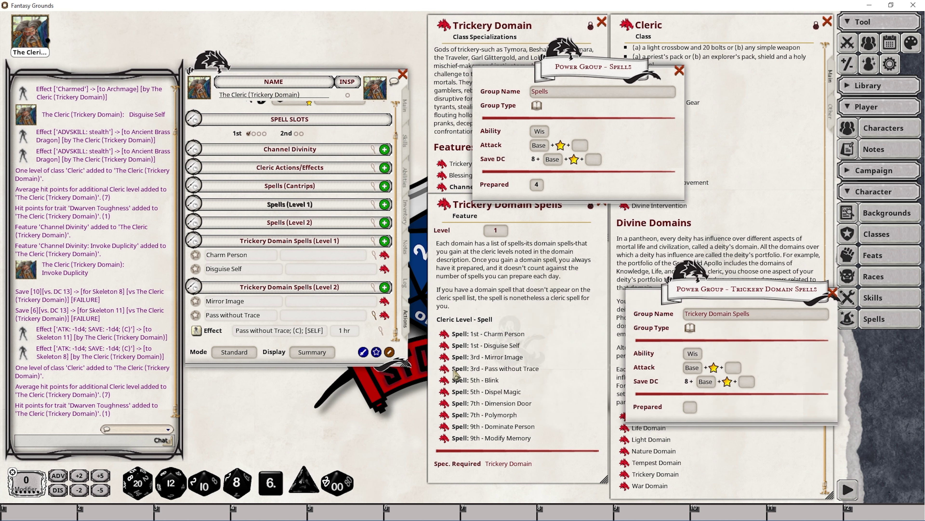
left_click(680, 71)
left_click_drag(707, 293, 532, 243)
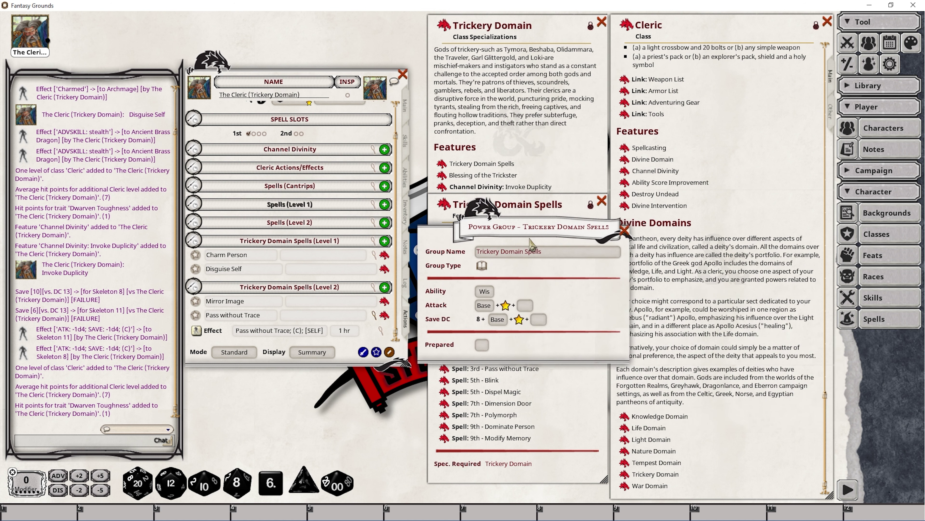
left_click(625, 230)
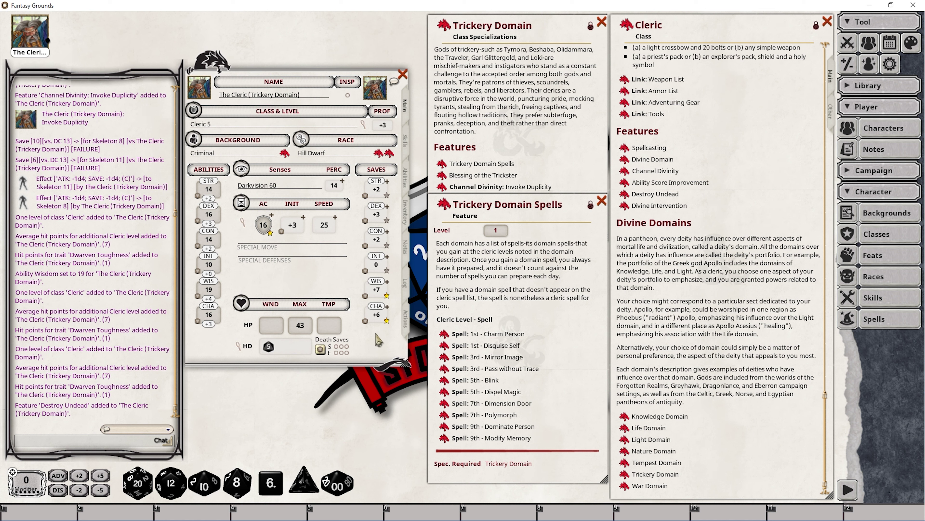
Step: Add Blink and Dispel Magic from the domain spell list to the cleric's Trickery Domain Spells
left_click(406, 326)
scroll(309, 291, "down", 3)
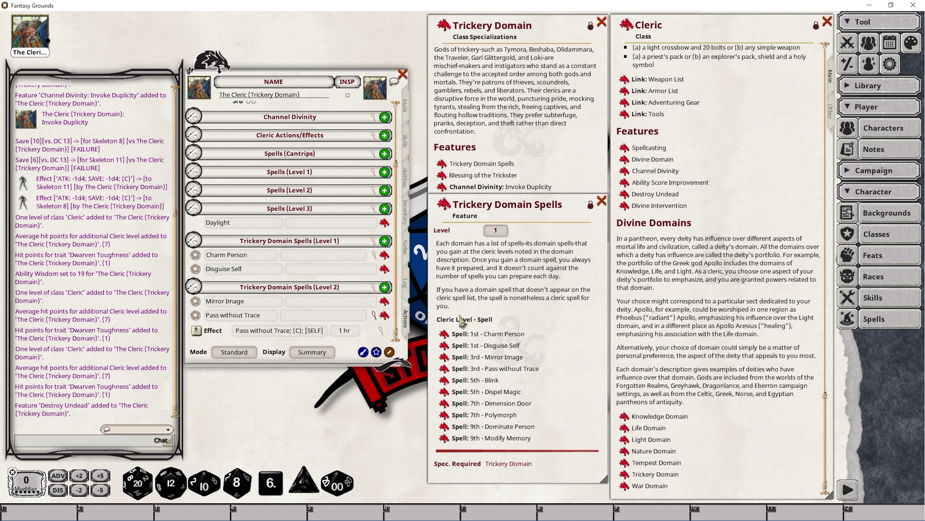
left_click_drag(446, 383, 313, 314)
left_click_drag(444, 392, 335, 319)
scroll(328, 299, "down", 3)
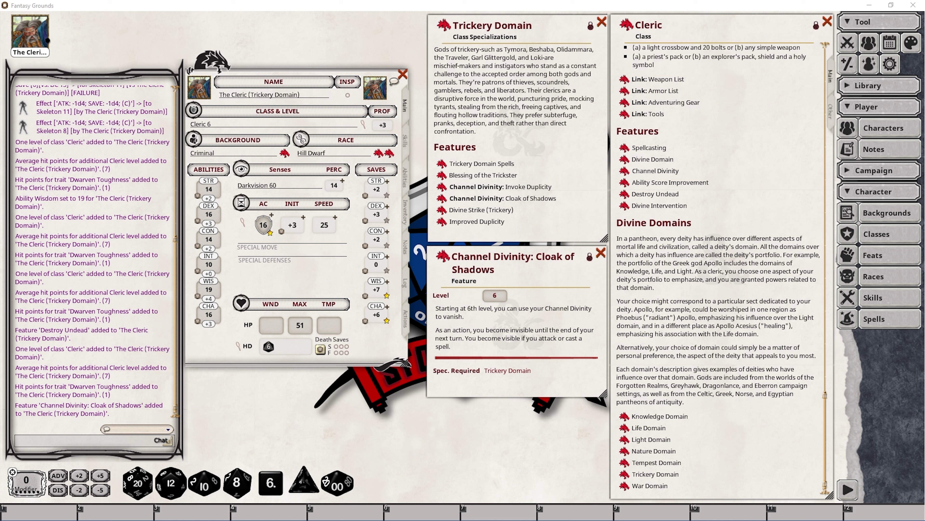
Step: Switch the actions display to Group and reassign Channel Divinity: Cloak of Shadows to the Channel Divinity group
left_click(406, 318)
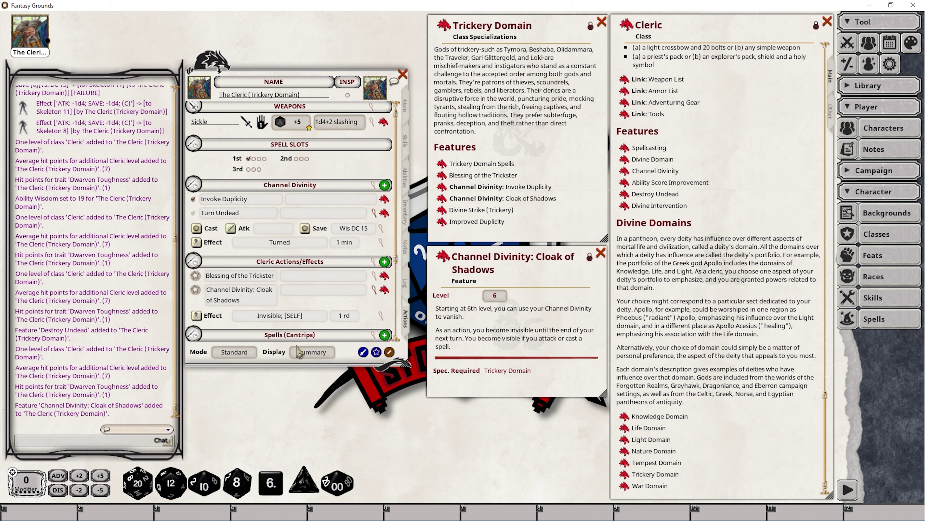
left_click(325, 354)
left_click(325, 355)
left_click(329, 213)
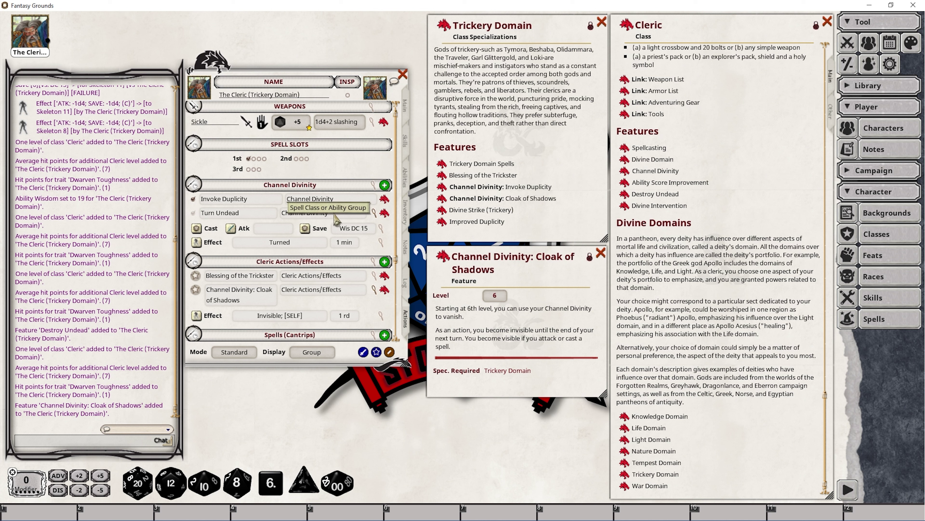
key("ctrl+a")
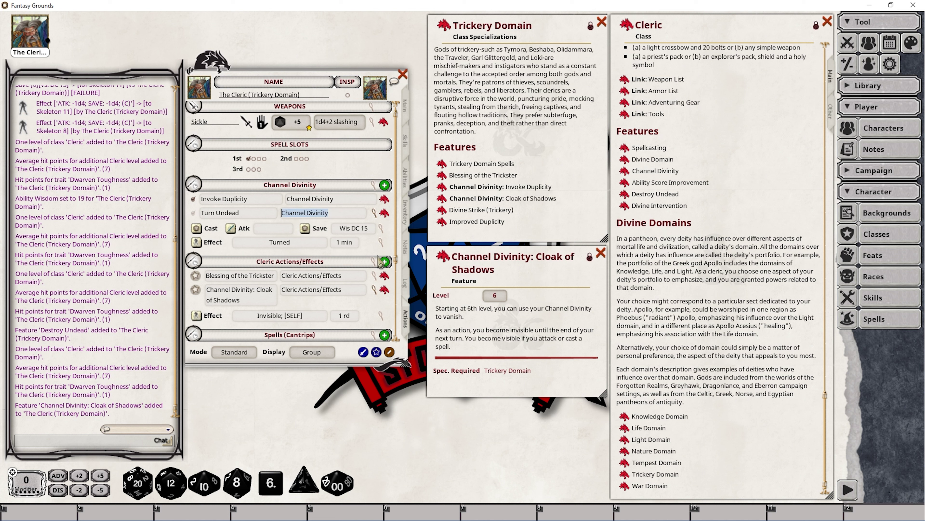
key("ctrl+c")
left_click(328, 289)
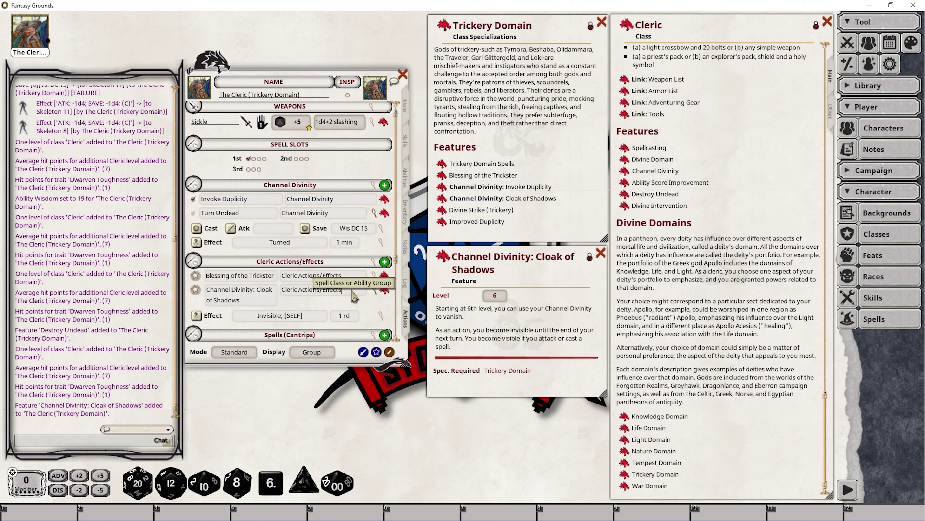
key("ctrl+a")
key("ctrl+v")
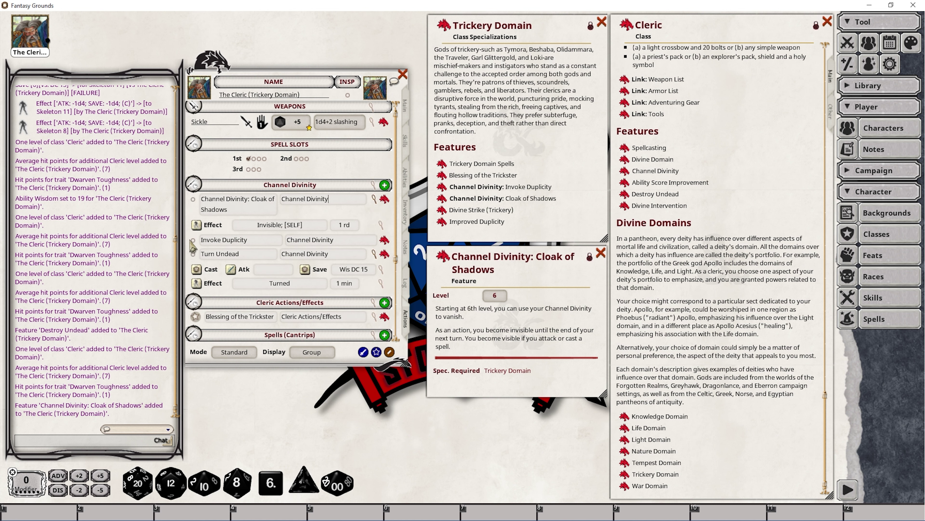
Step: Check the Channel Divinity group's settings
left_click(373, 185)
scroll(460, 308, "up", 1)
left_click(601, 192)
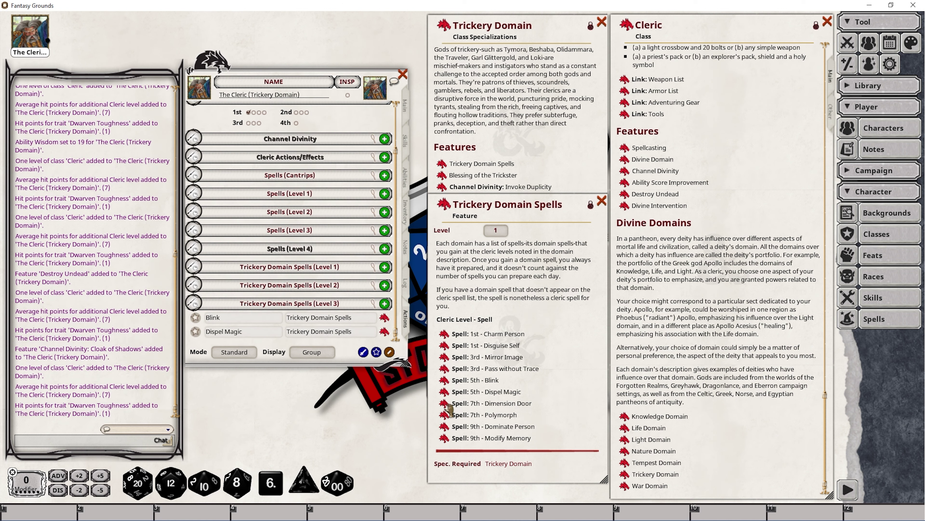
Step: Add Dimension Door and Polymorph from the domain spell list to the cleric's Trickery Domain Spells
left_click_drag(444, 404, 328, 337)
left_click_drag(444, 415, 329, 327)
scroll(329, 327, "down", 1)
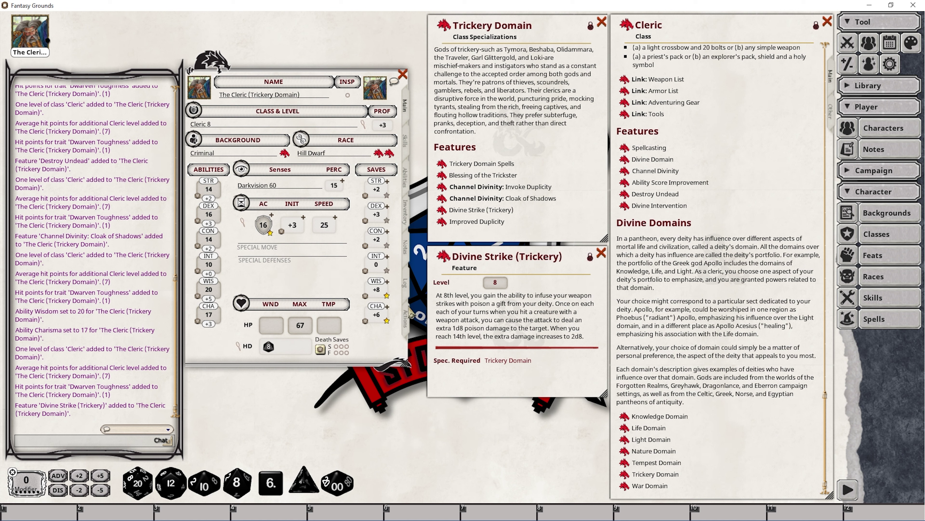
Step: Expand the Cleric Actions/Effects group, open the Combat Tracker, and roll a Sickle attack against Skeleton 8 and Skeleton 11
left_click(406, 318)
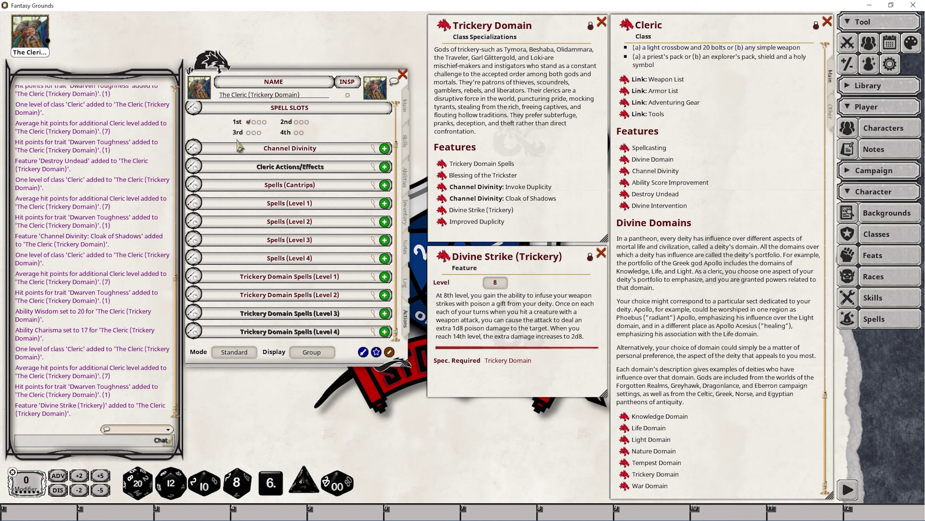
left_click(194, 167)
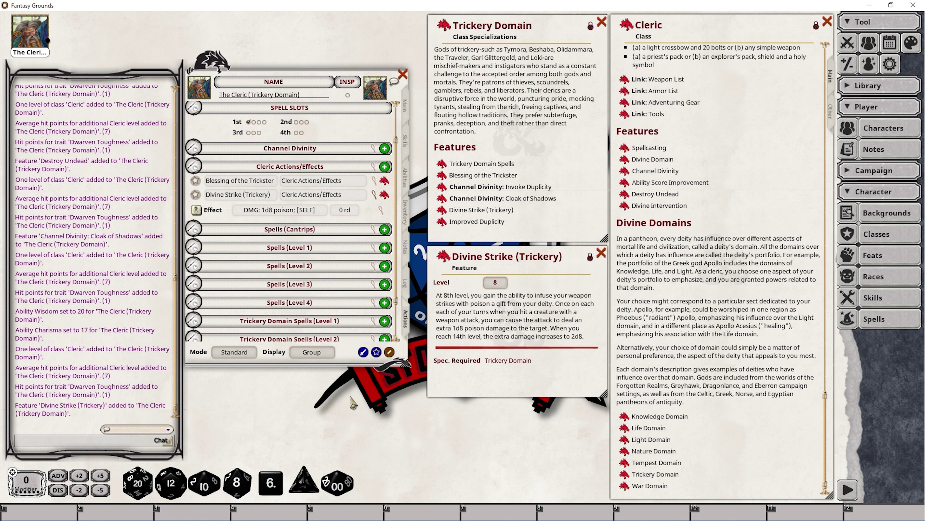
left_click(847, 43)
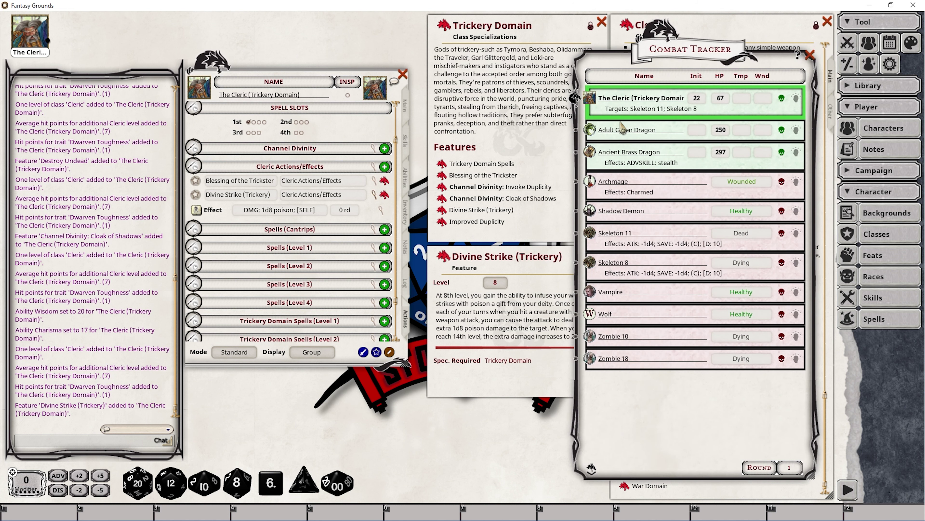
key("ctrl")
scroll(337, 240, "up", 3)
left_click(294, 126)
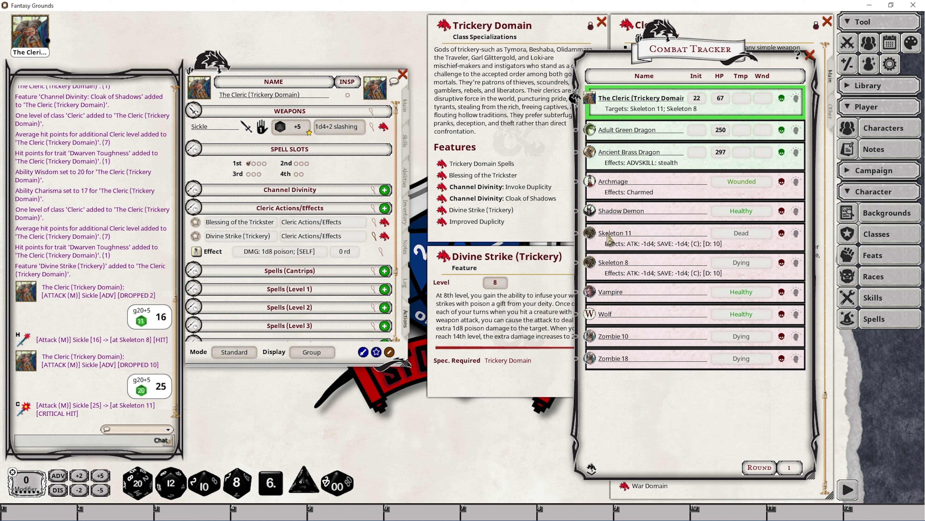
Step: Remove Skeleton 8 from the cleric's targets and roll Sickle damage on Skeleton 11 with the Divine Strike effect applied
left_click(591, 263, "ctrl")
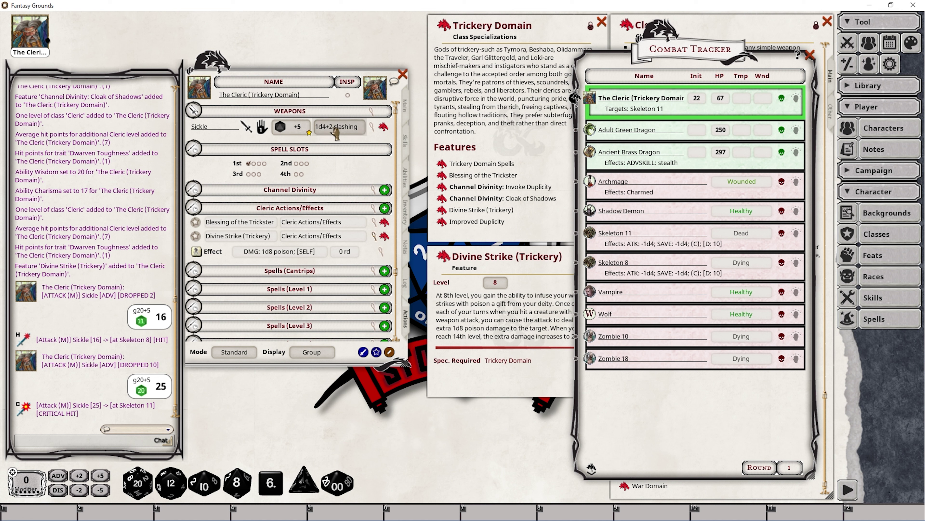
left_click(197, 252)
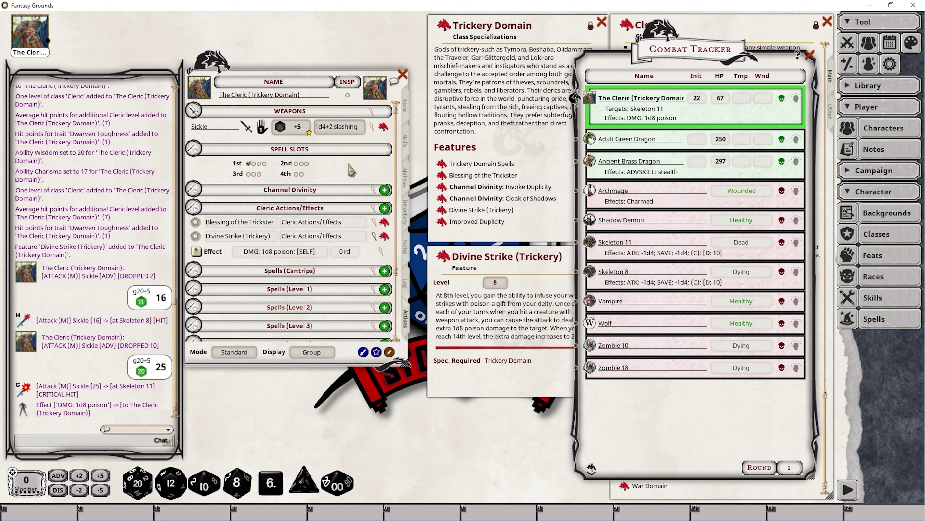
double_click(347, 134)
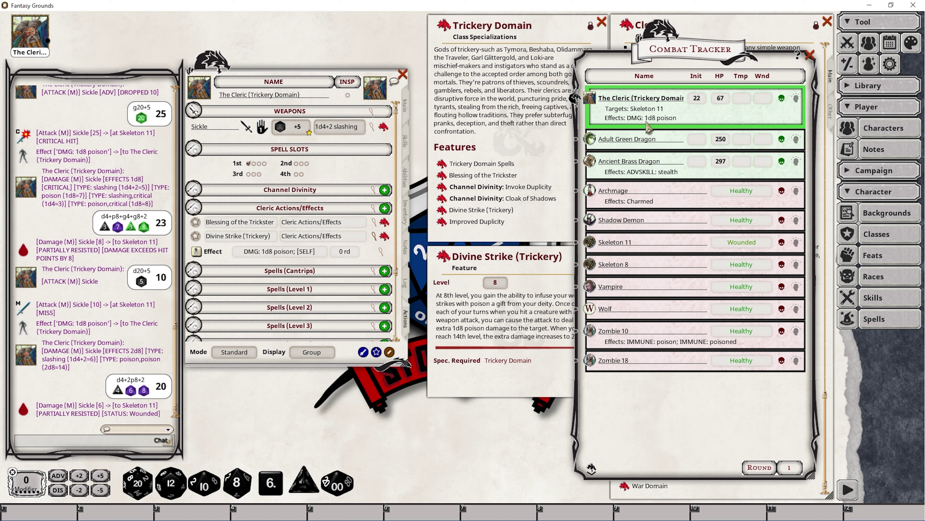
Step: Set the Divine Strike (Trickery) effect to expend on next roll and close its settings
left_click(380, 252)
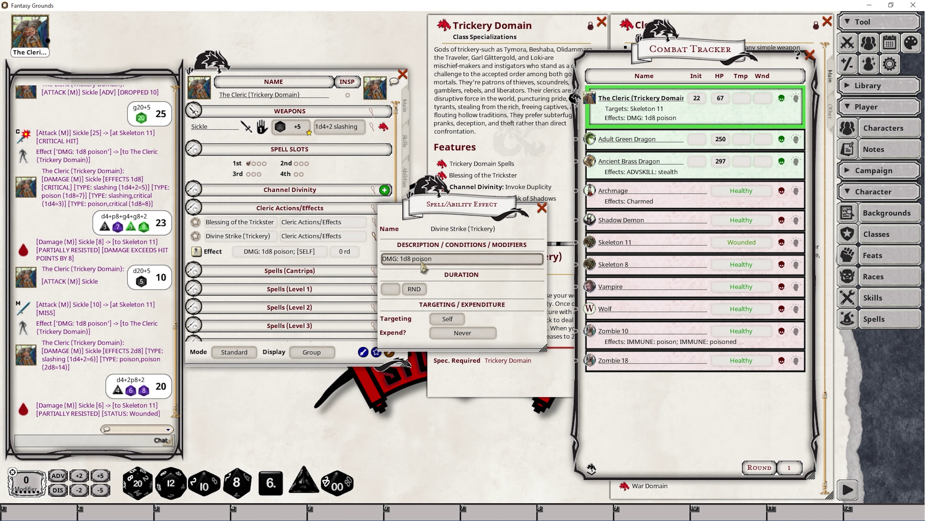
left_click(472, 333)
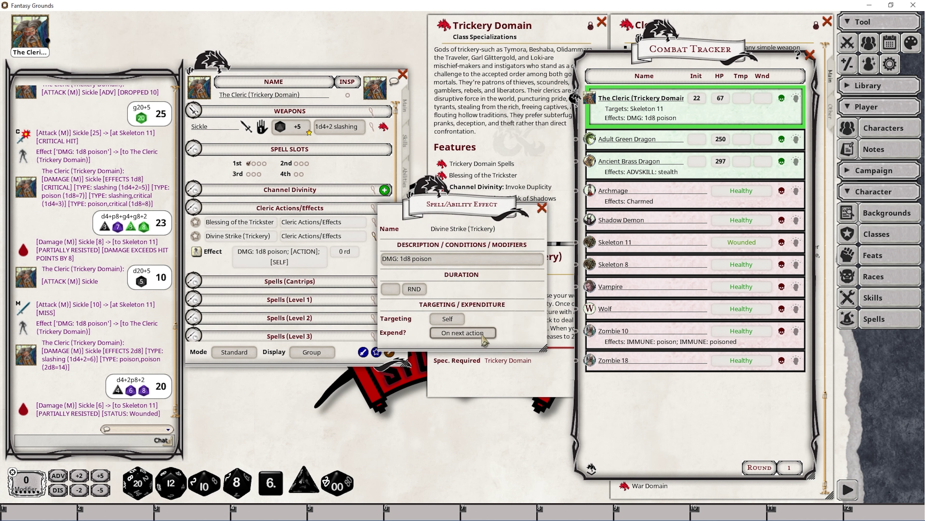
left_click(484, 339)
left_click(543, 208)
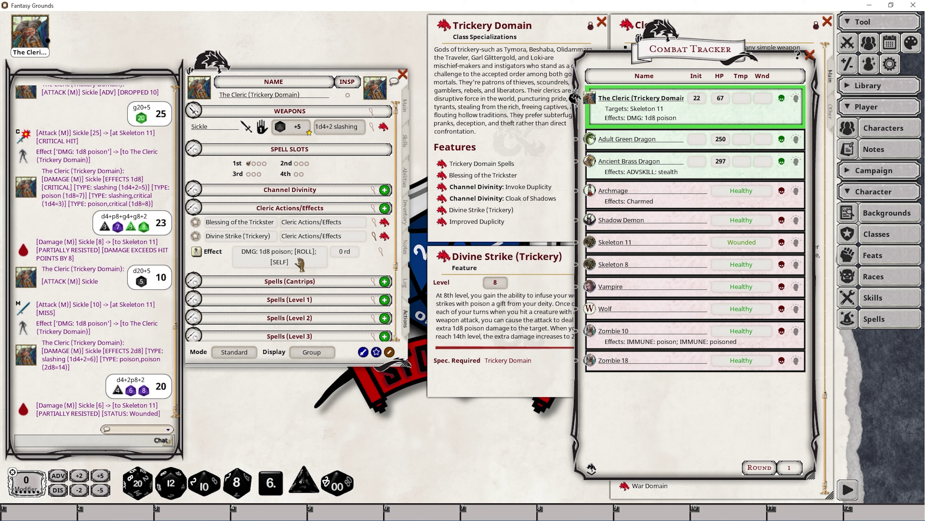
Step: Clear the active poison effect from the cleric and test Sickle attacks and Divine Strike damage on Skeleton 11
left_click(796, 99)
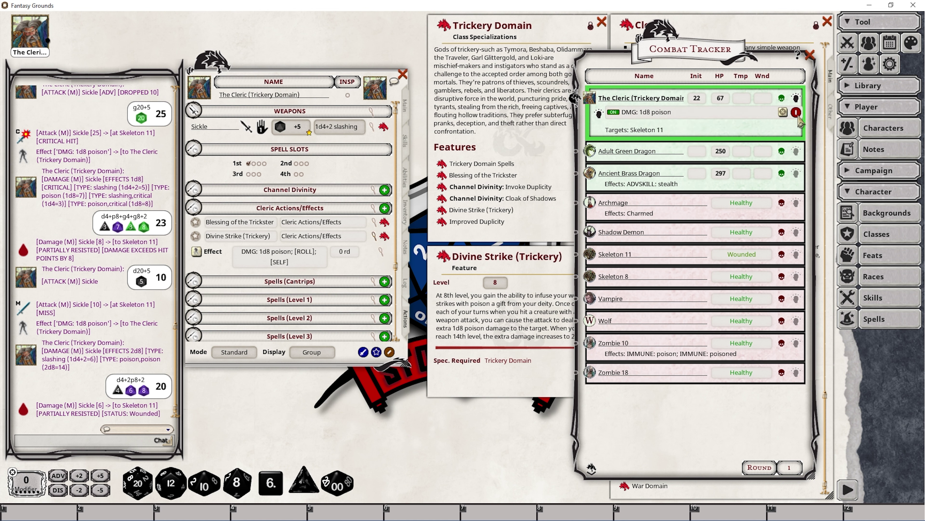
left_click(797, 100)
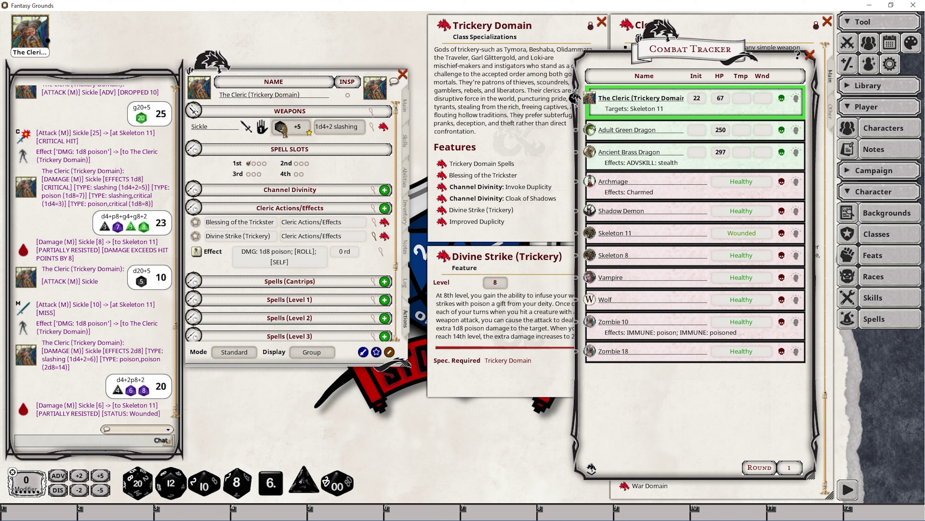
left_click_drag(281, 128, 91, 190)
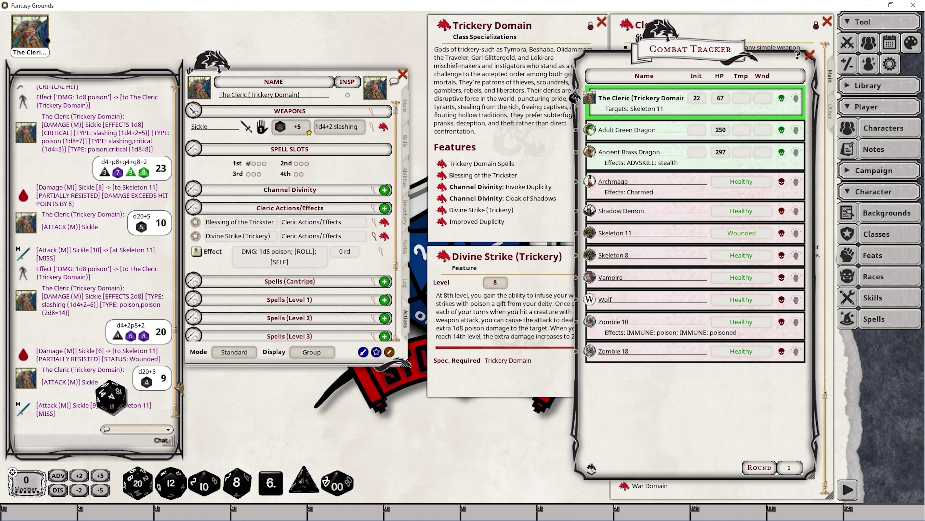
left_click_drag(313, 125, 113, 275)
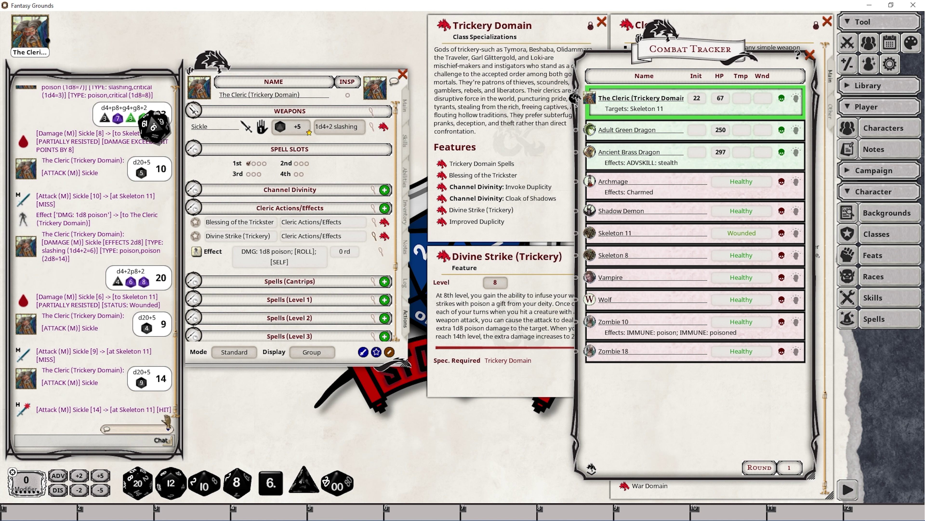
left_click(196, 251)
left_click_drag(349, 131, 109, 277)
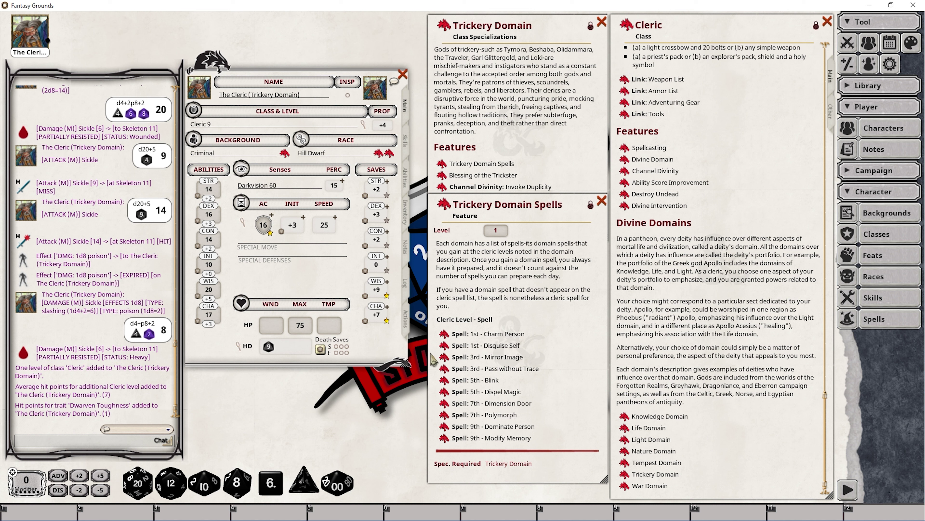
Step: Add Dominate Person and Modify Memory to the cleric's Trickery Domain Spells and close the domain spell list
left_click(407, 320)
scroll(286, 292, "down", 10)
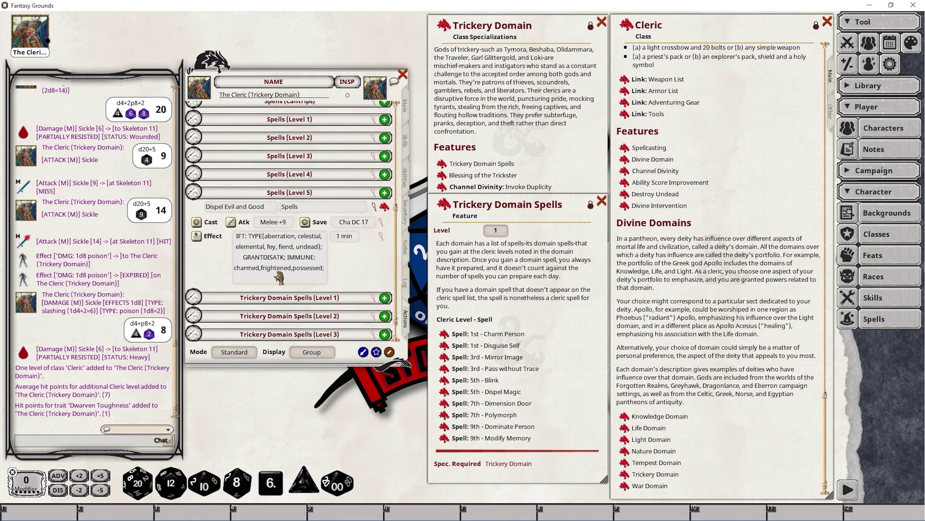
scroll(198, 178, "up", 3)
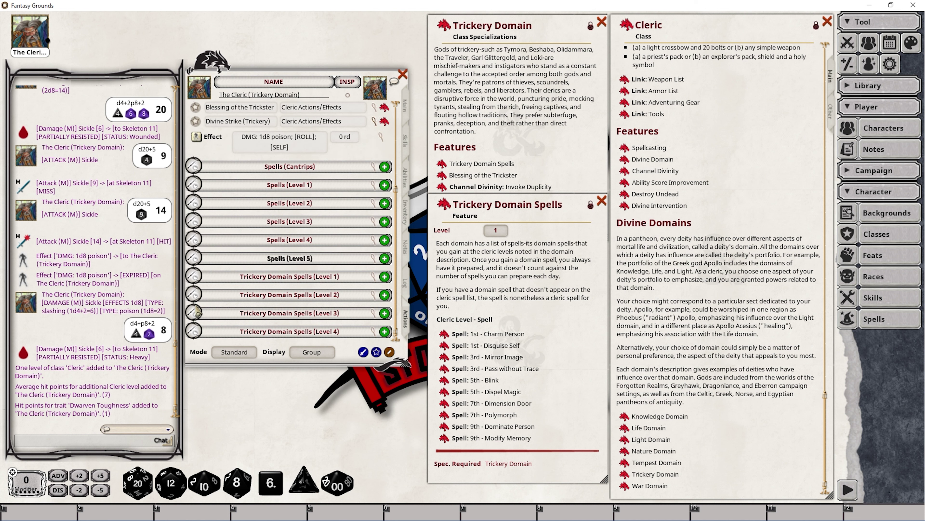
scroll(259, 310, "down", 3)
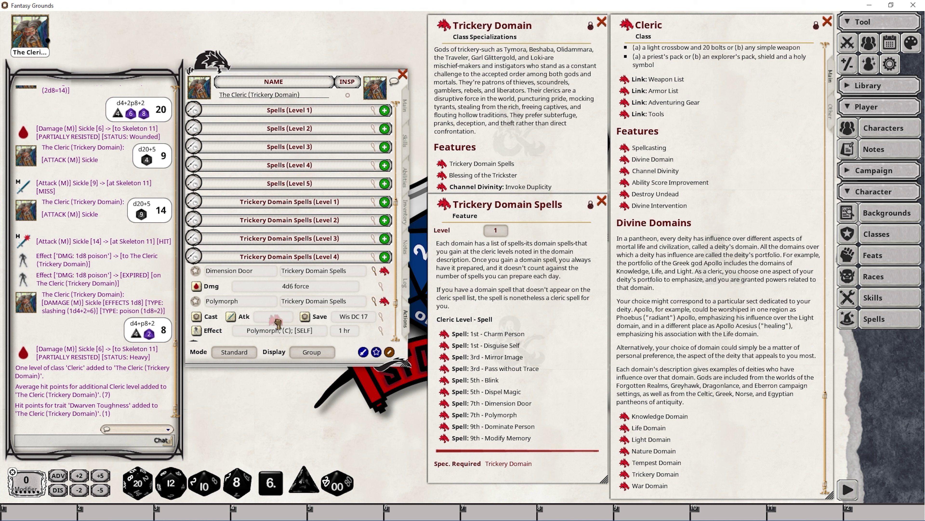
scroll(288, 316, "down", 2)
scroll(302, 313, "down", 1)
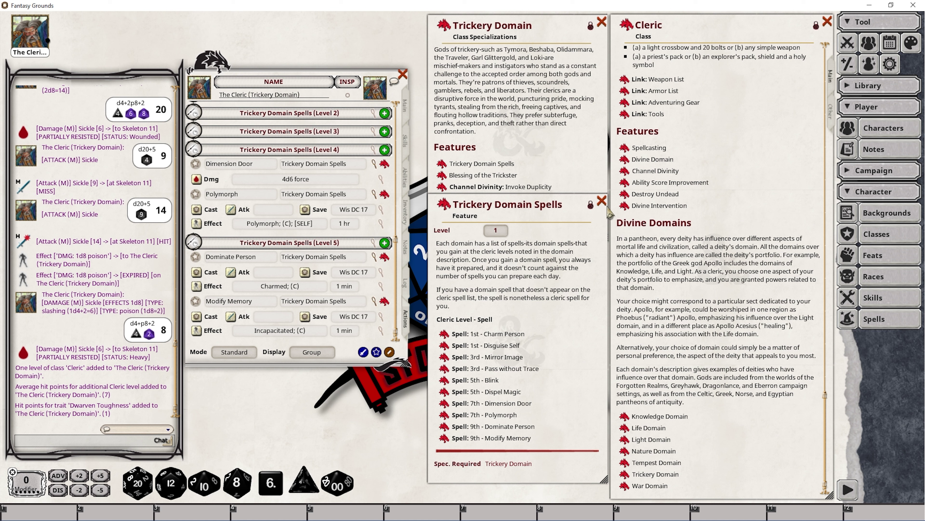
left_click(601, 201)
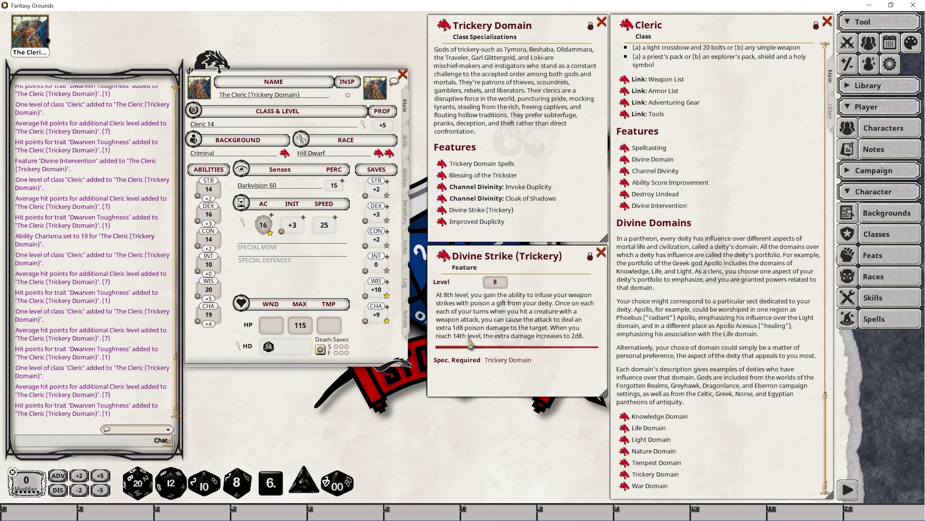
Step: Set the Divine Strike (Trickery) effect's damage to 2d8 poison for the level 14 cleric
left_click(407, 320)
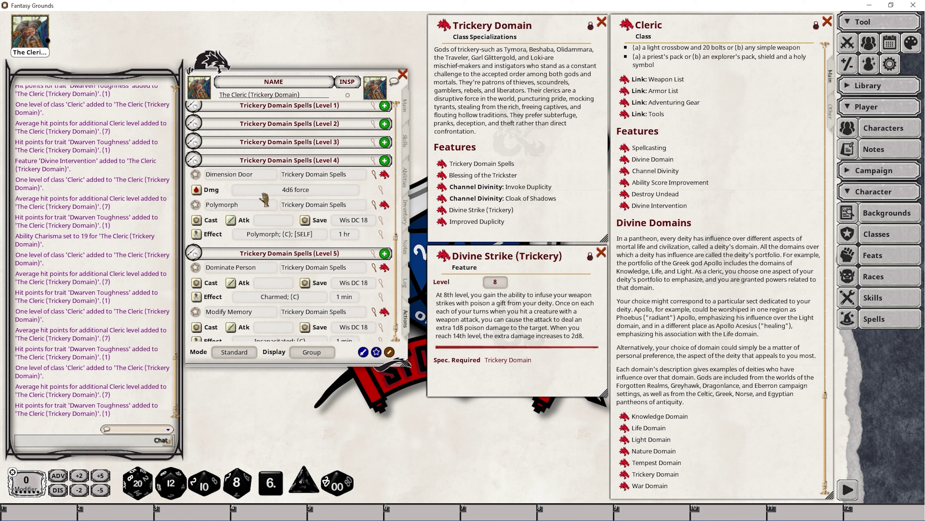
scroll(199, 164, "up", 5)
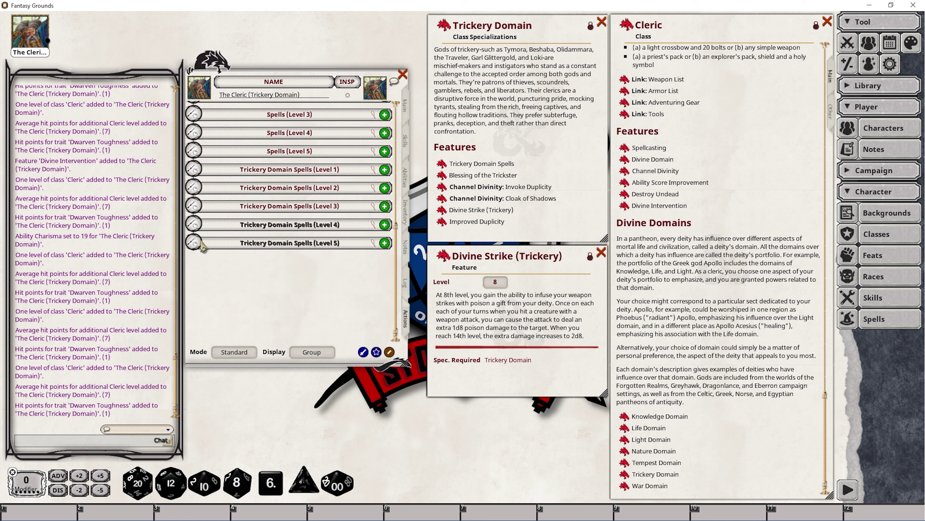
scroll(328, 292, "up", 5)
scroll(295, 244, "up", 3)
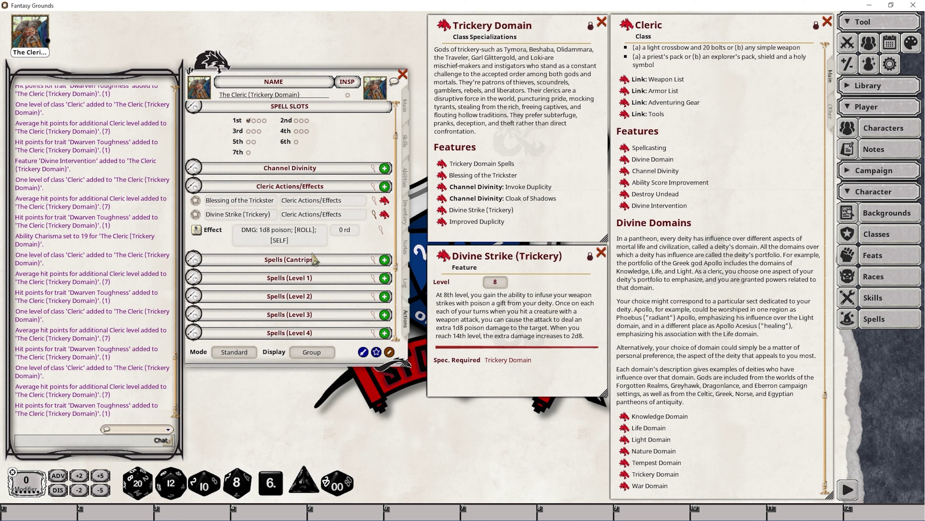
left_click(381, 229)
left_click(401, 259)
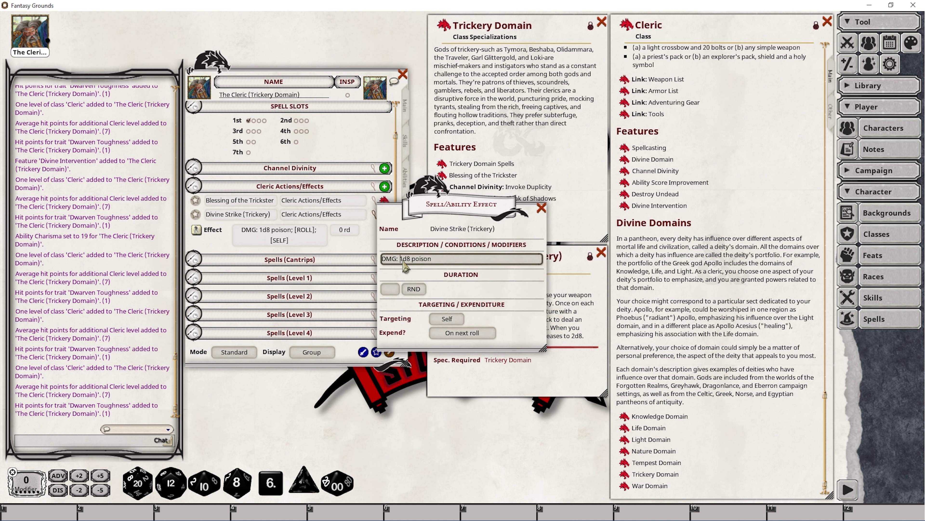
key("Delete")
type("2")
left_click(542, 208)
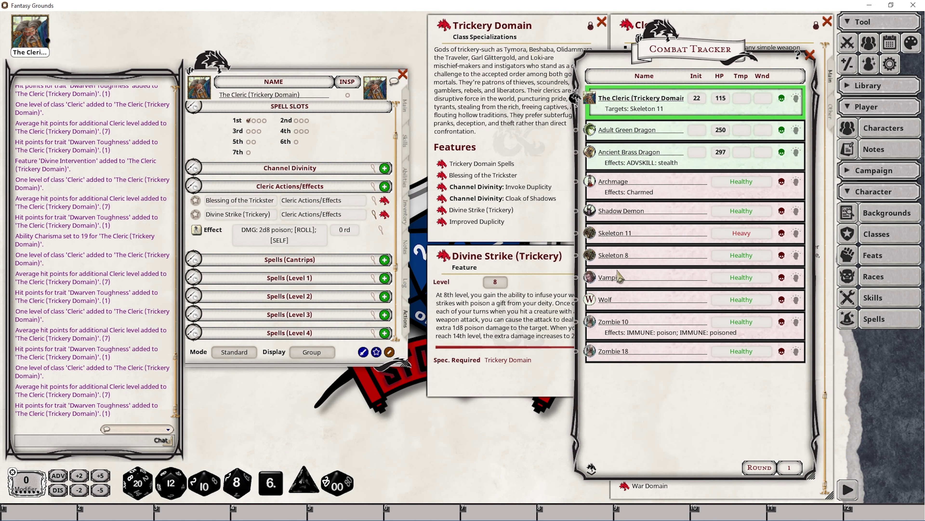
Step: Roll Sickle attacks on Skeleton 11, apply the 2d8 Divine Strike effect to the cleric, and roll the Sickle damage
scroll(249, 191, "up", 2)
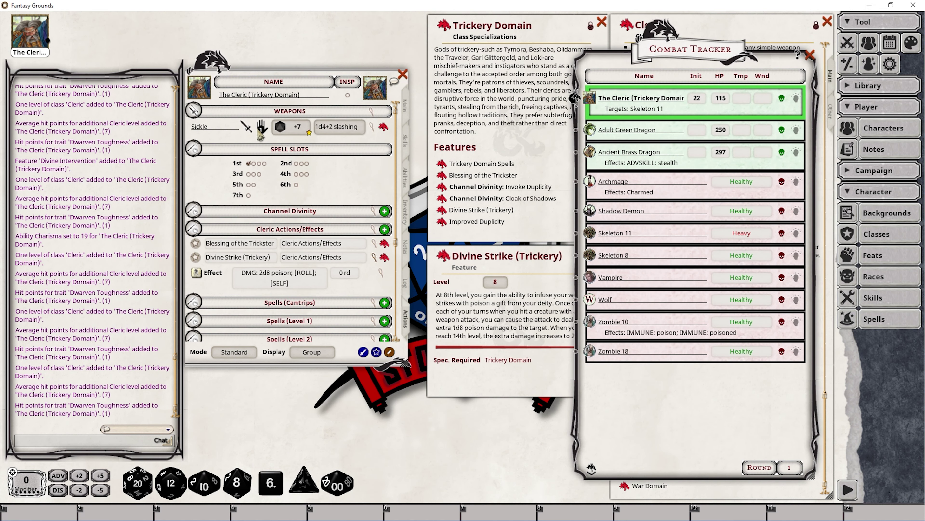
left_click_drag(291, 129, 124, 428)
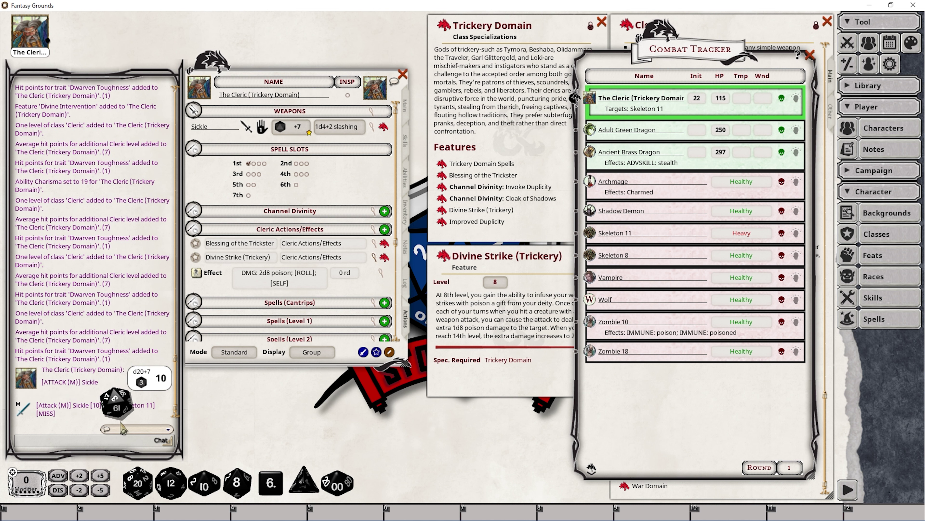
left_click_drag(303, 131, 101, 378)
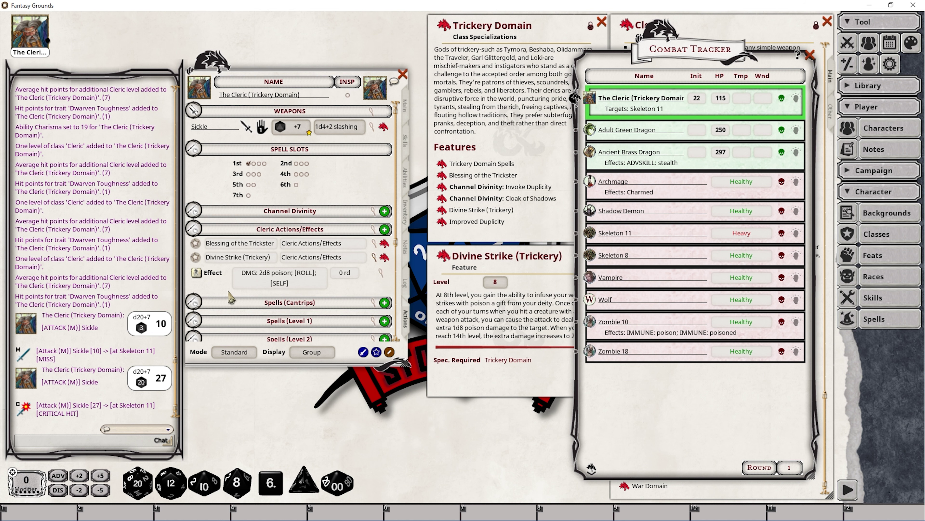
left_click(197, 273)
double_click(339, 126)
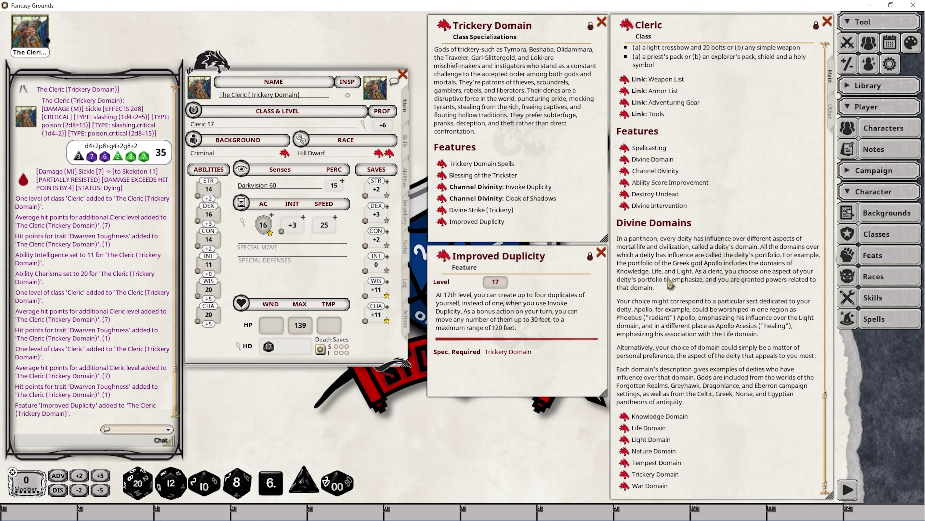
Step: Expand the Channel Divinity group on the level 17 cleric's actions to examine Invoke Duplicity and the other powers
left_click(405, 318)
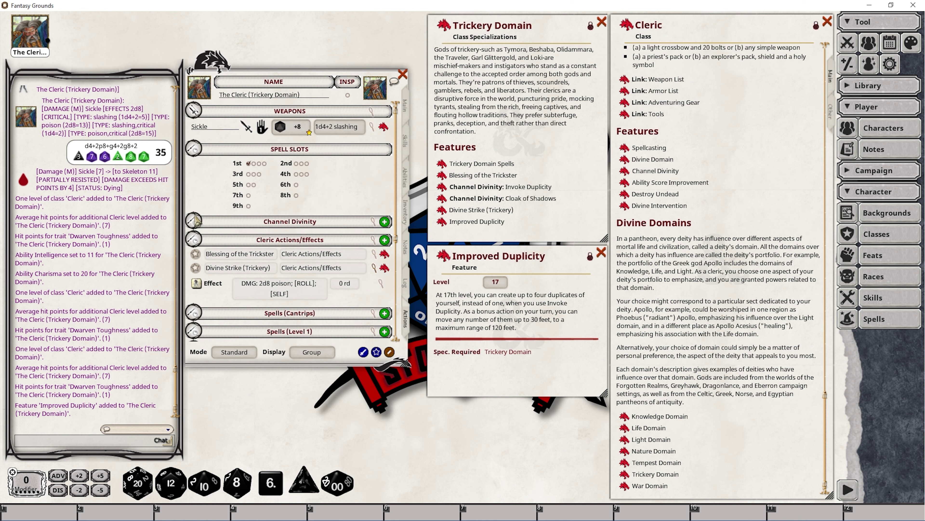
left_click(192, 224)
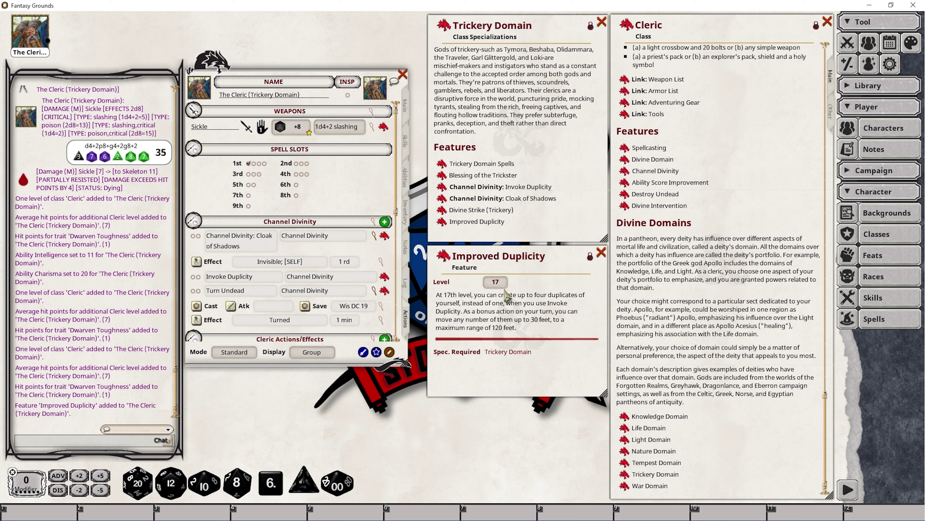